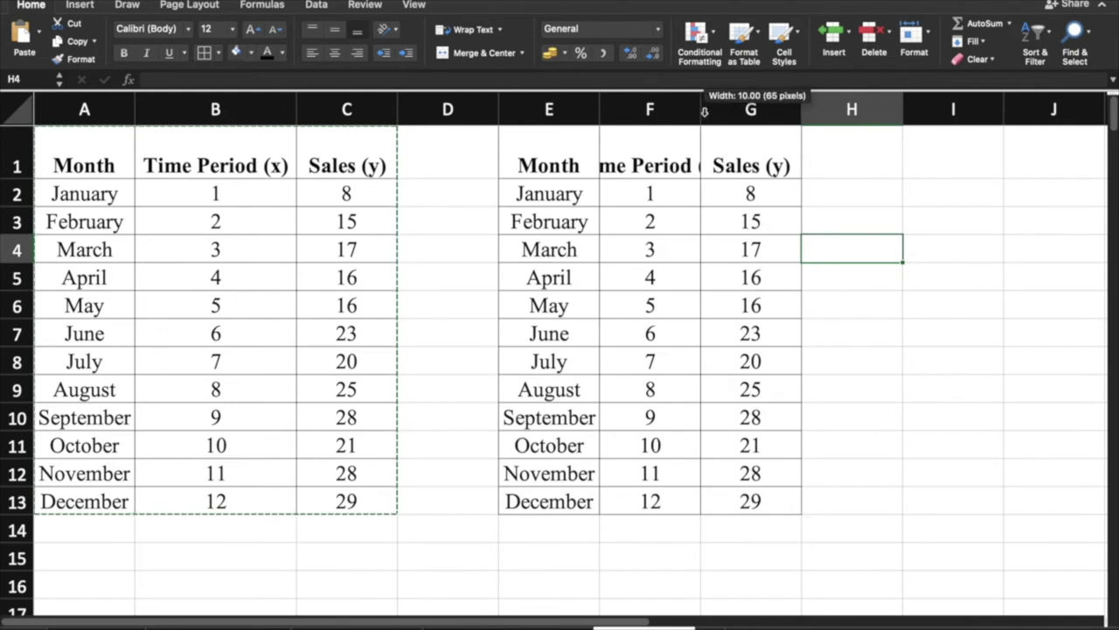
Change the copied table's month header in E1 to "Month (Next Year)".
{"action": "left_click_drag", "start_coordinate": [119, 140], "coordinate": [345, 520]}
{"action": "left_click_drag", "start_coordinate": [595, 142], "coordinate": [806, 498]}
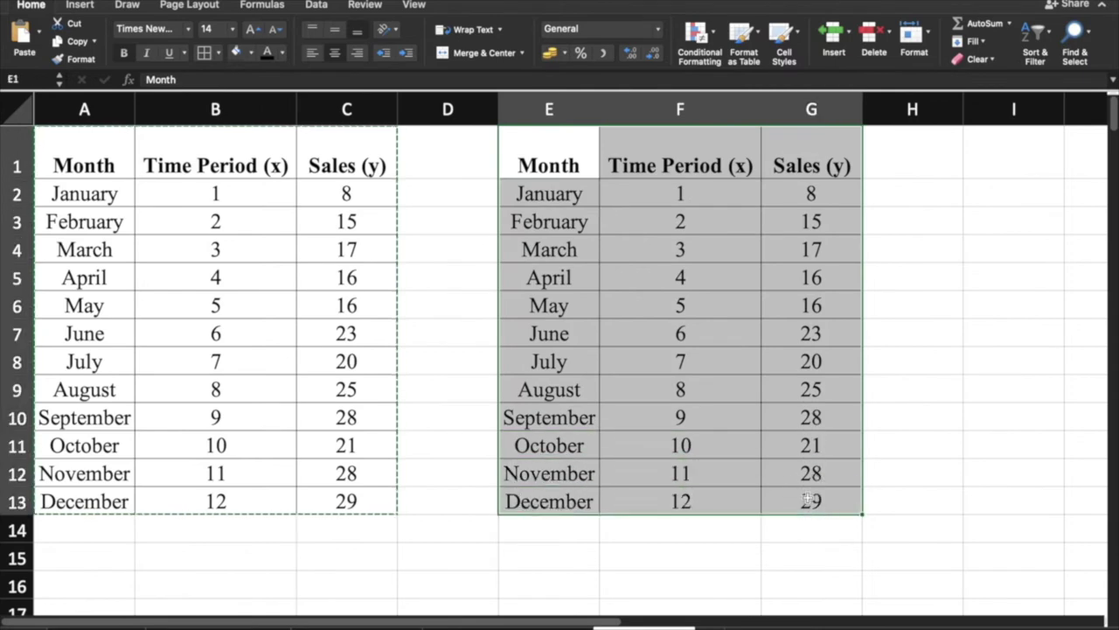
{"action": "double_click", "coordinate": [572, 162]}
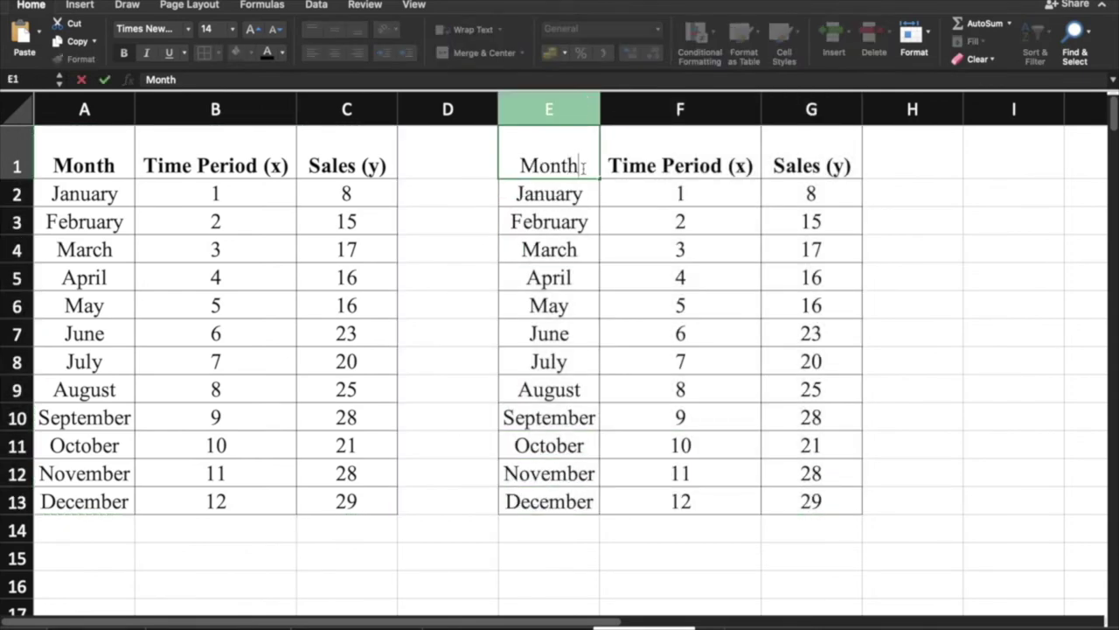
{"action": "type", "text": "(next Year"}
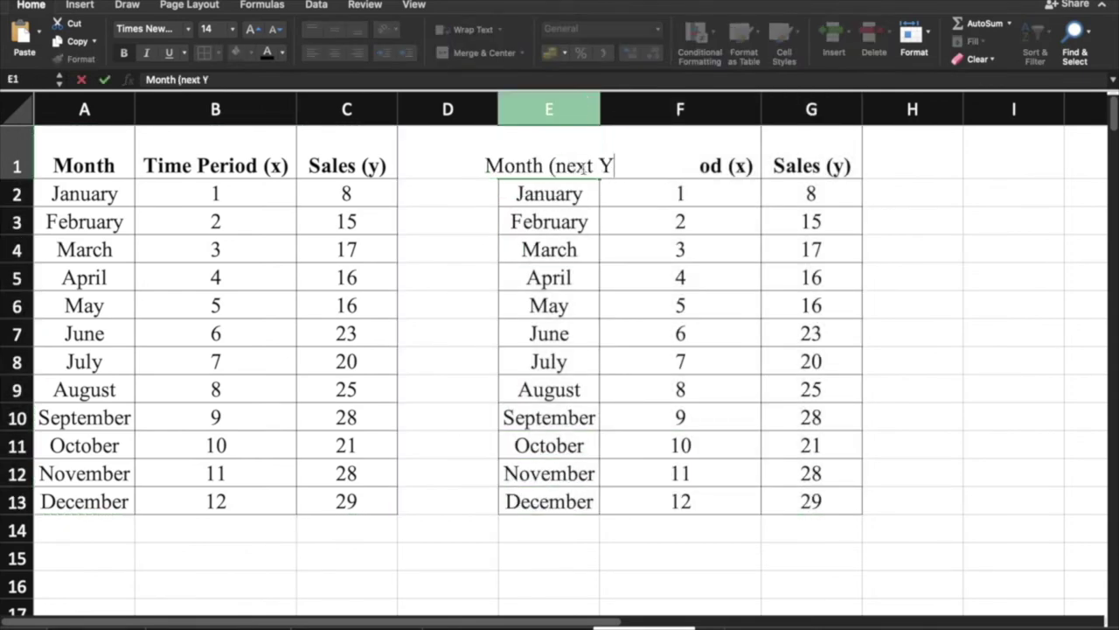
{"action": "key", "text": "BackSpace"}
{"action": "key", "text": "BackSpace"}
{"action": "key", "text": "BackSpace"}
{"action": "key", "text": "BackSpace"}
{"action": "key", "text": "BackSpace"}
{"action": "key", "text": "BackSpace"}
{"action": "key", "text": "BackSpace"}
{"action": "key", "text": "BackSpace"}
{"action": "key", "text": "BackSpace"}
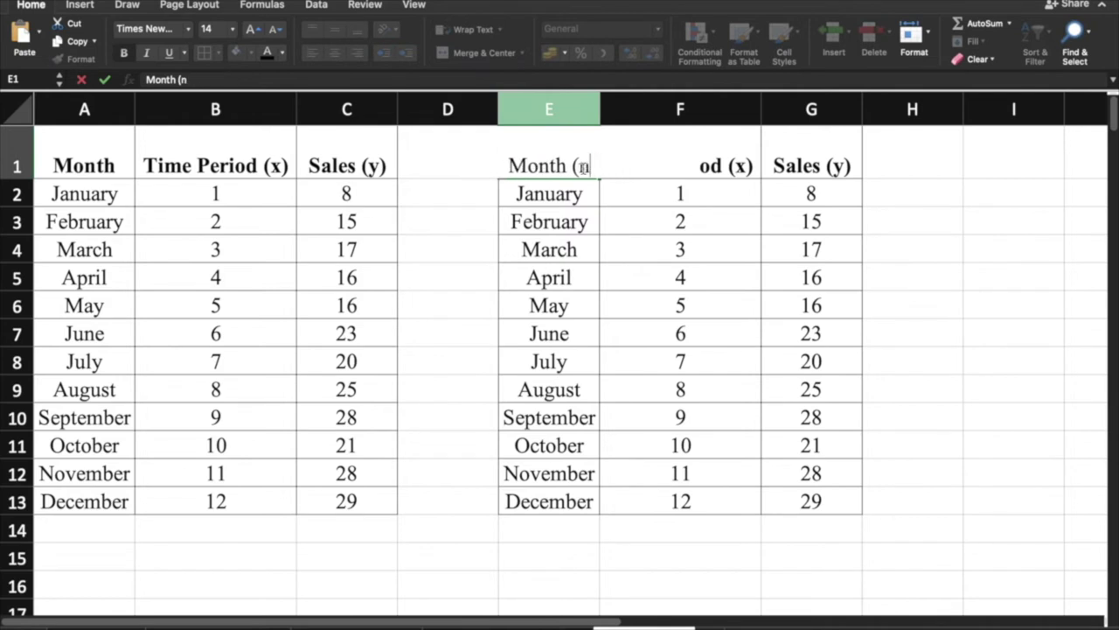
{"action": "type", "text": "Next year"}
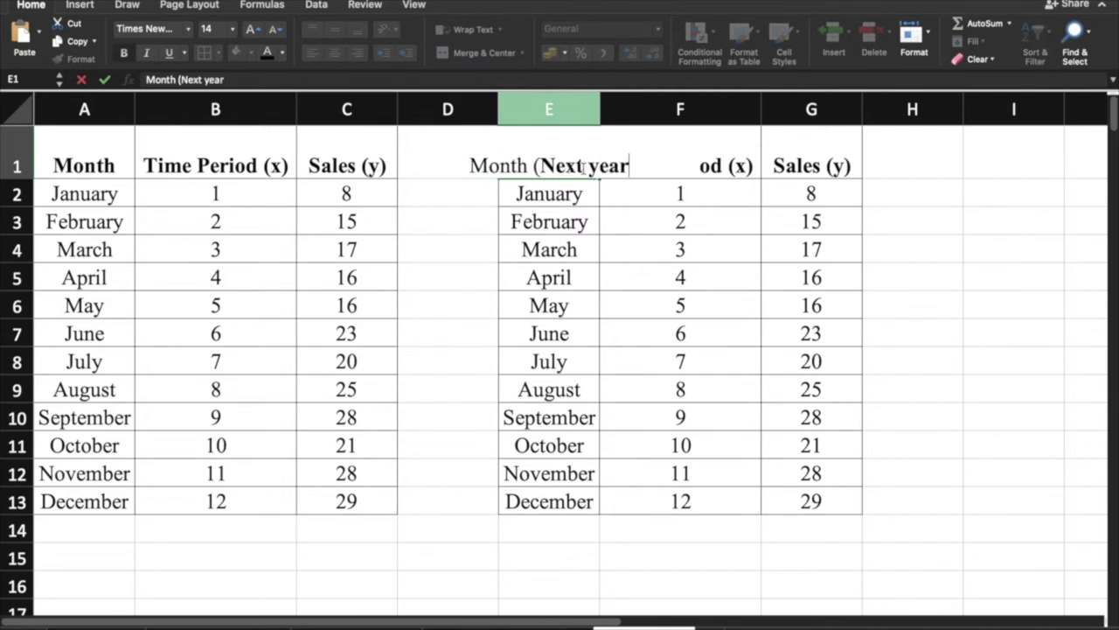
{"action": "key", "text": "BackSpace"}
{"action": "key", "text": "BackSpace"}
{"action": "key", "text": "BackSpace"}
{"action": "key", "text": "BackSpace"}
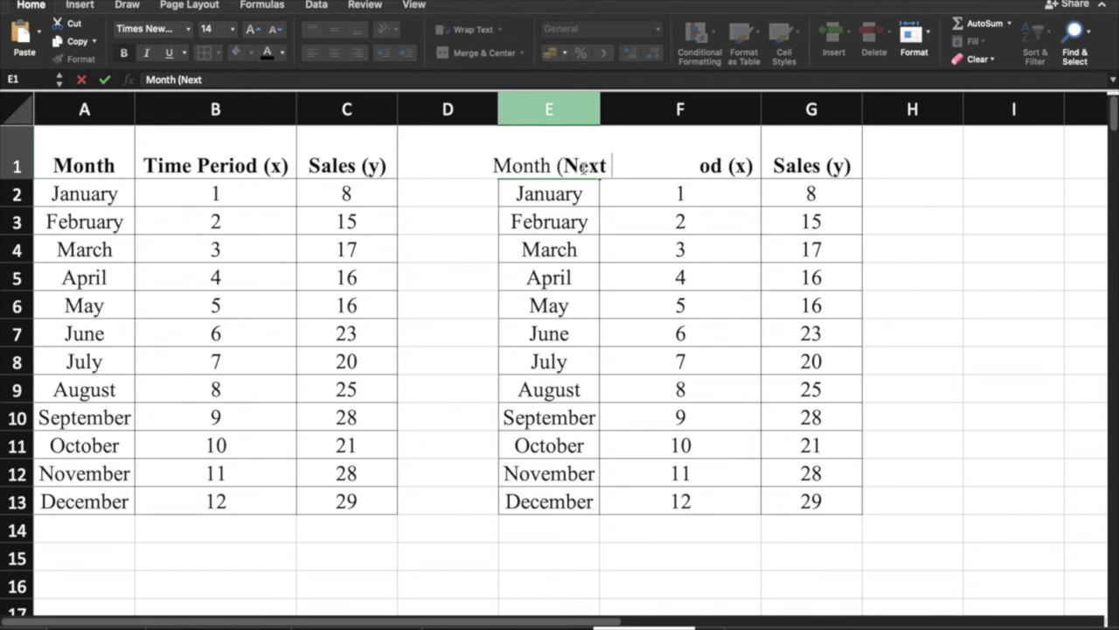
{"action": "type", "text": "Year)"}
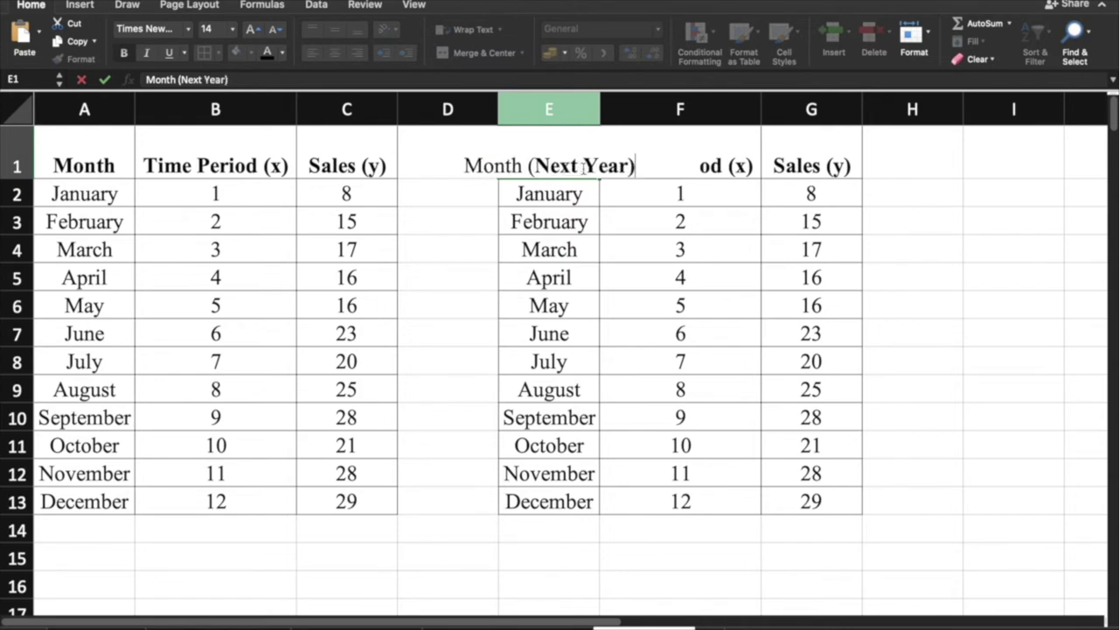
{"action": "key", "text": "Return"}
Turn on text wrapping for header cell E1 through its cell alignment formatting.
{"action": "left_click", "coordinate": [555, 163]}
{"action": "right_click", "coordinate": [555, 161]}
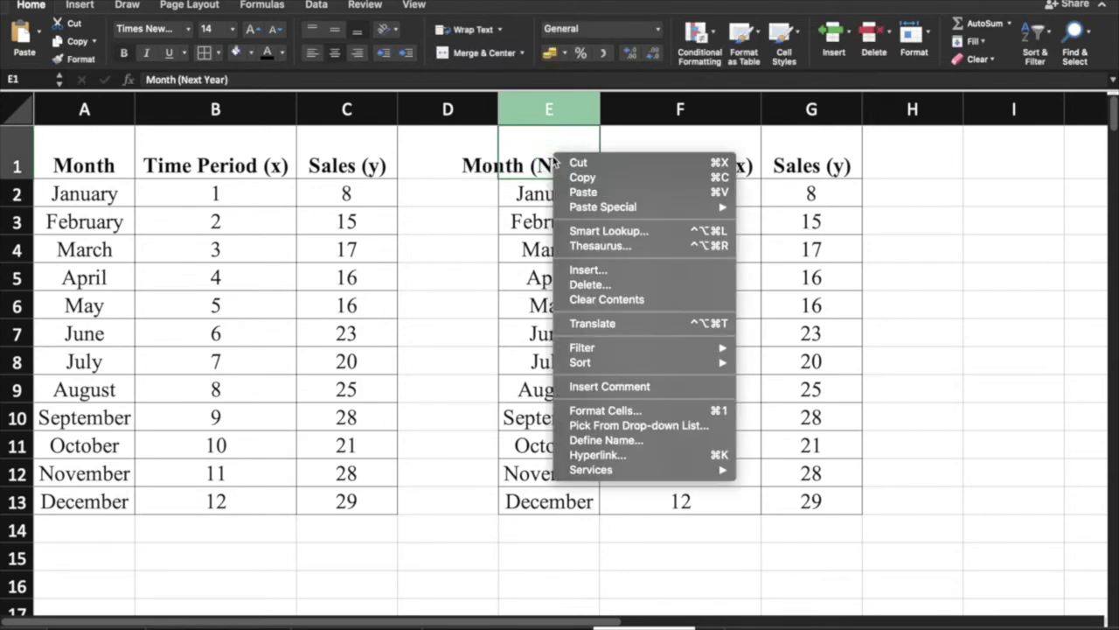
{"action": "left_click", "coordinate": [645, 411]}
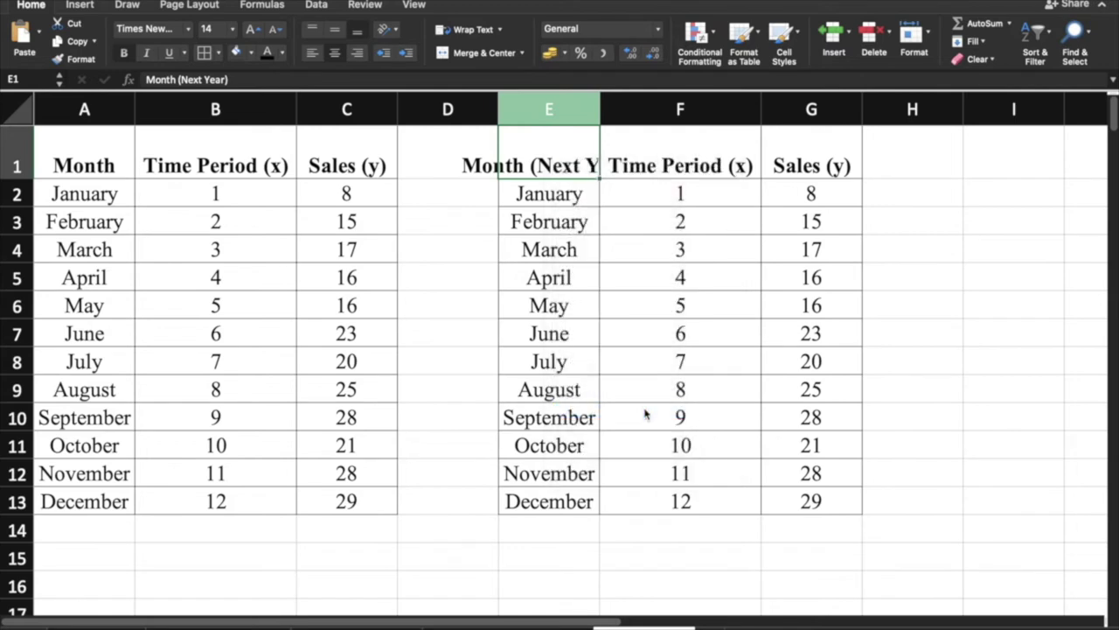
{"action": "left_click", "coordinate": [451, 481]}
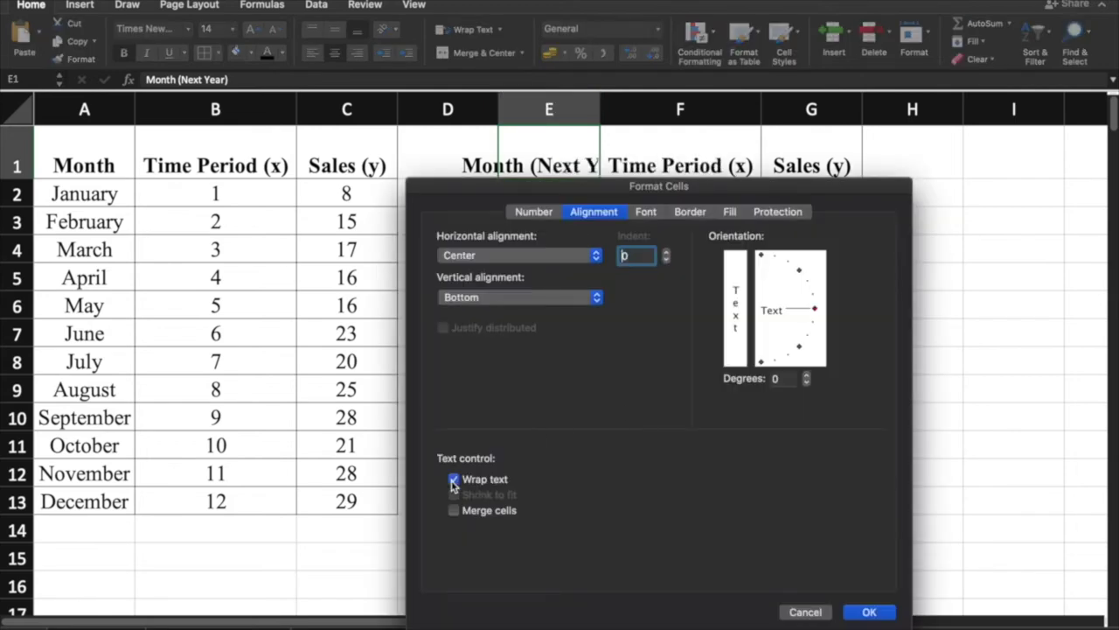
{"action": "left_click", "coordinate": [855, 611]}
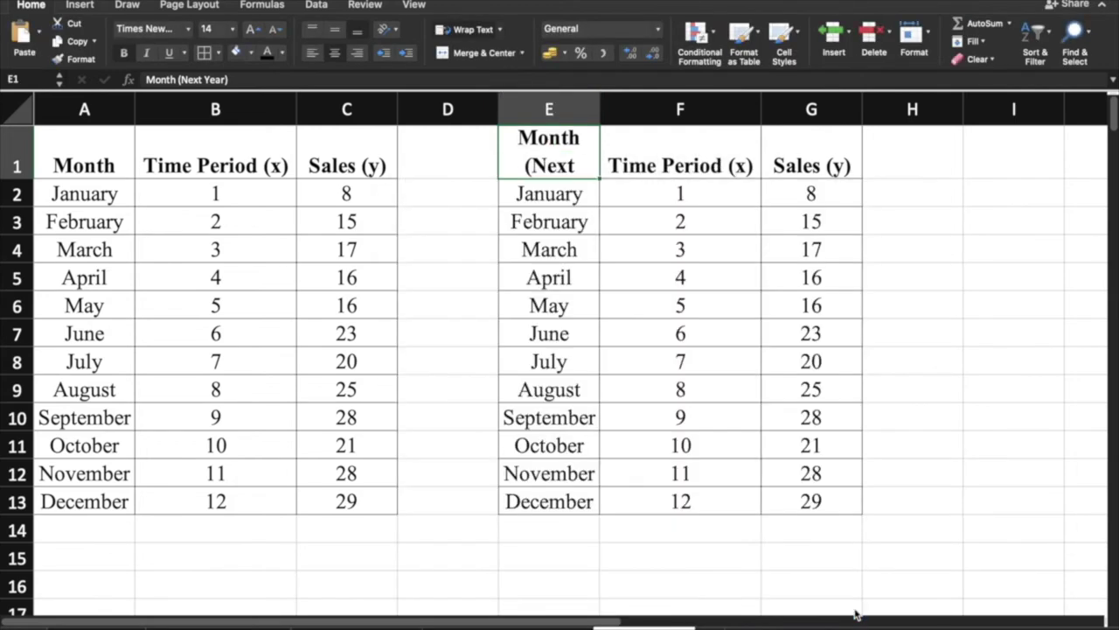
Set January's time period in the next-year table, cell F2, to 13.
{"action": "left_click", "coordinate": [728, 194]}
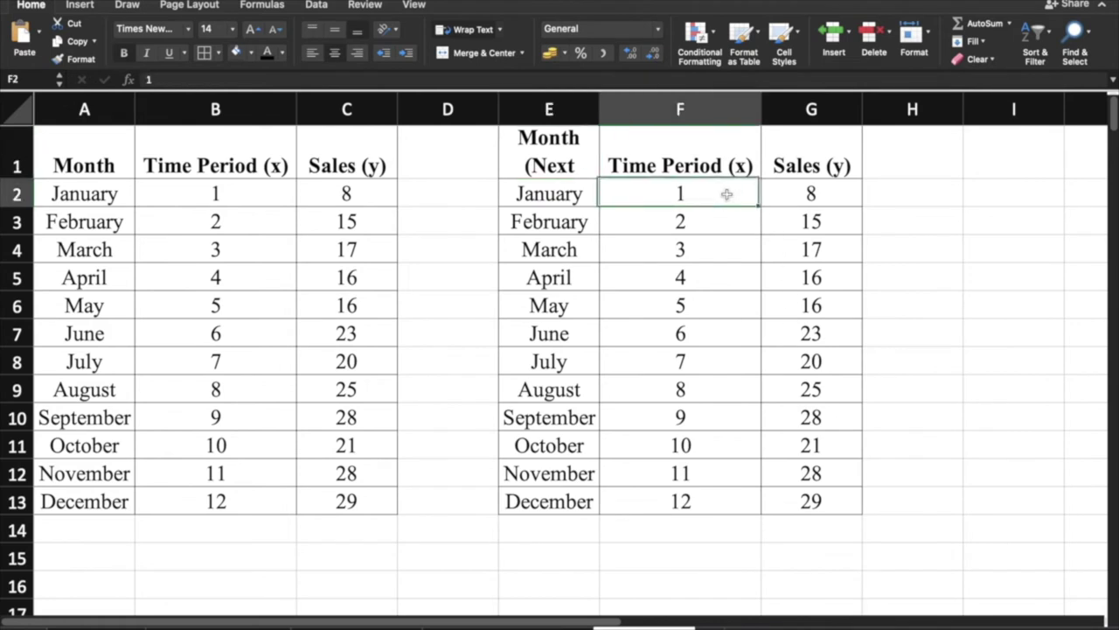
{"action": "type", "text": "13"}
{"action": "key", "text": "Return"}
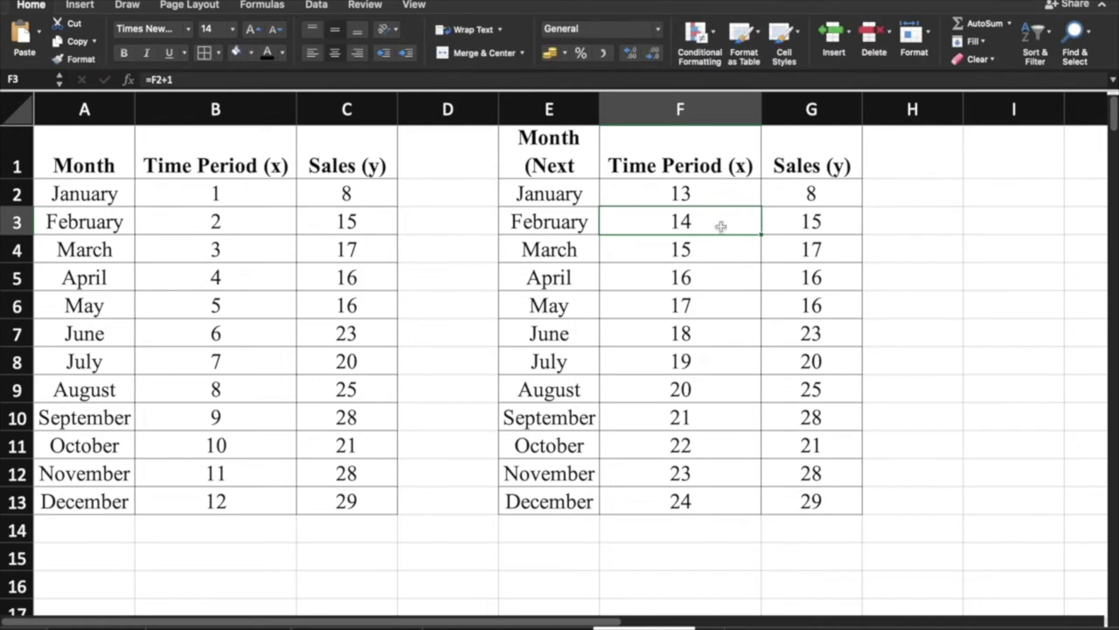
Check the next-year time periods from February to December and compare them with the original table's periods and columns.
{"action": "key", "text": "Down"}
{"action": "key", "text": "Down"}
{"action": "key", "text": "Down"}
{"action": "key", "text": "Down"}
{"action": "key", "text": "Down"}
{"action": "key", "text": "Down"}
{"action": "key", "text": "Down"}
{"action": "key", "text": "Down"}
{"action": "key", "text": "Down"}
{"action": "key", "text": "Down"}
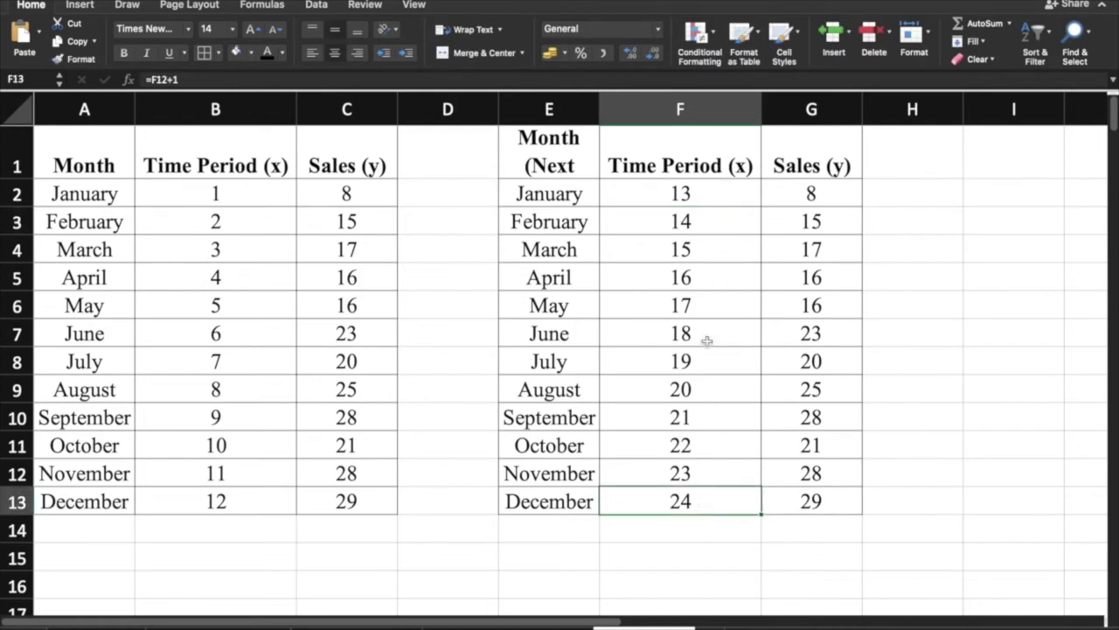
{"action": "left_click", "coordinate": [693, 188]}
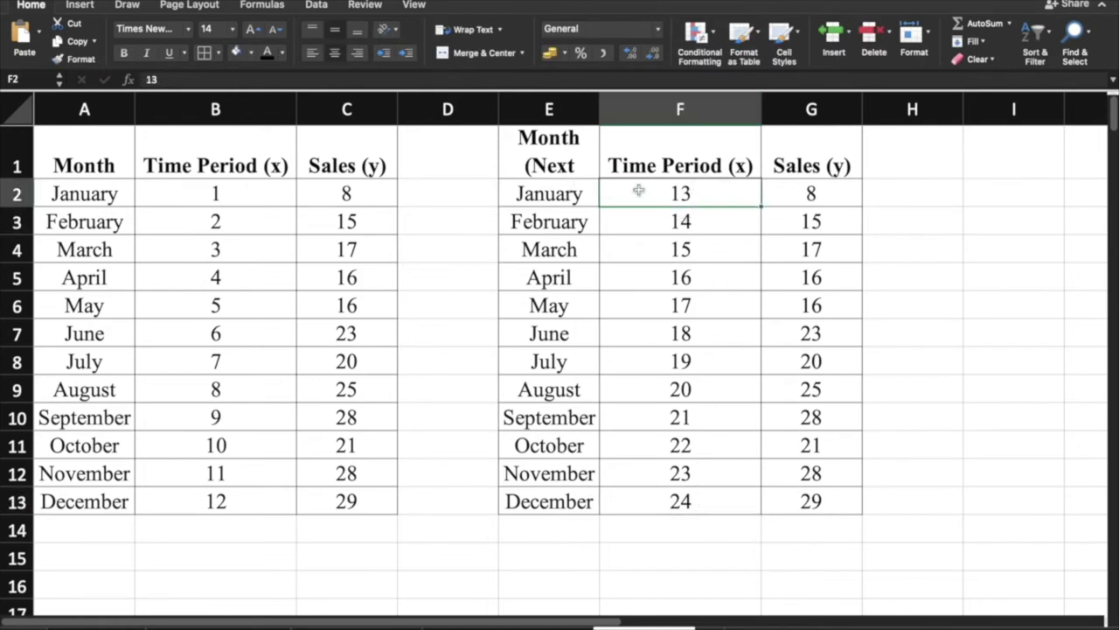
{"action": "left_click_drag", "start_coordinate": [224, 185], "coordinate": [210, 498]}
{"action": "left_click_drag", "start_coordinate": [92, 109], "coordinate": [346, 109]}
{"action": "left_click_drag", "start_coordinate": [529, 110], "coordinate": [803, 120]}
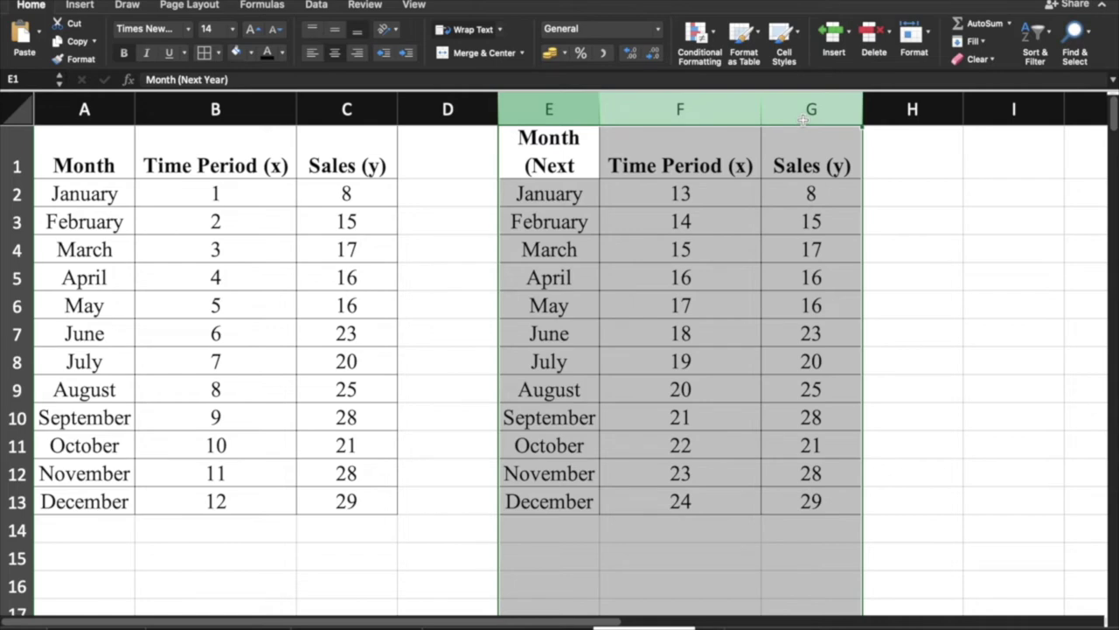
Clear the copied sales values in G2:G13 of the next-year table.
{"action": "left_click", "coordinate": [854, 192]}
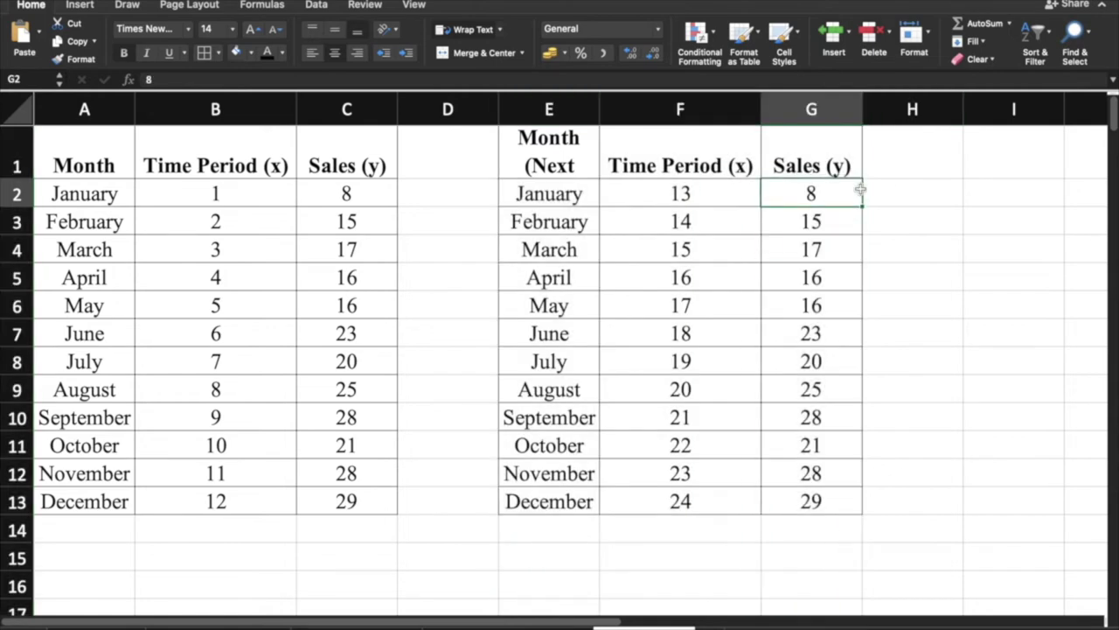
{"action": "left_click_drag", "start_coordinate": [850, 193], "coordinate": [826, 503]}
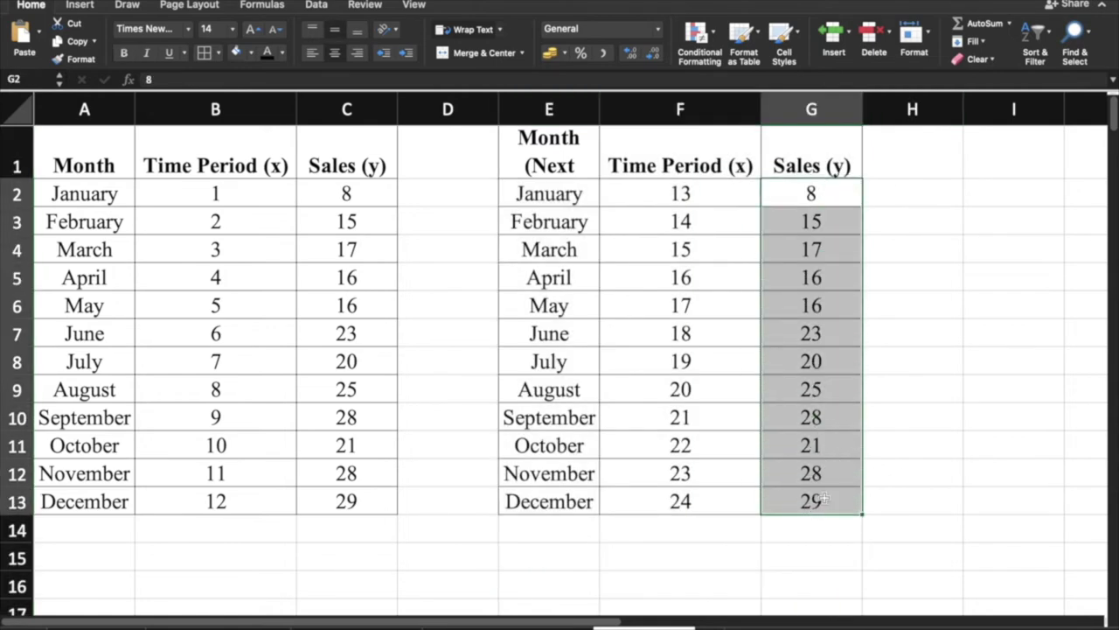
{"action": "key", "text": "Delete"}
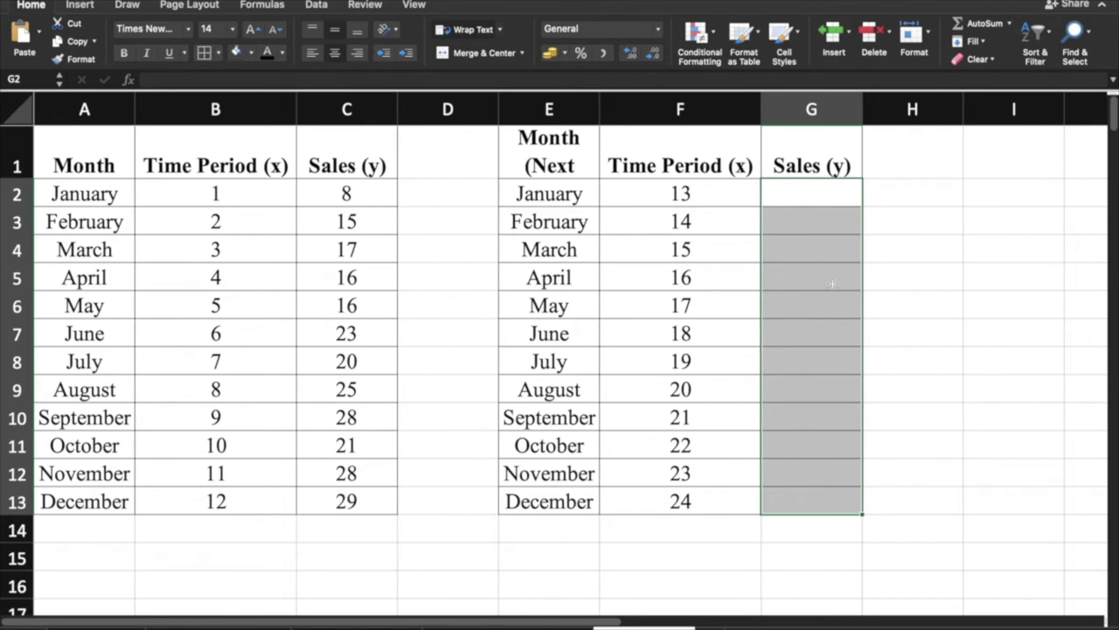
{"action": "left_click", "coordinate": [811, 190]}
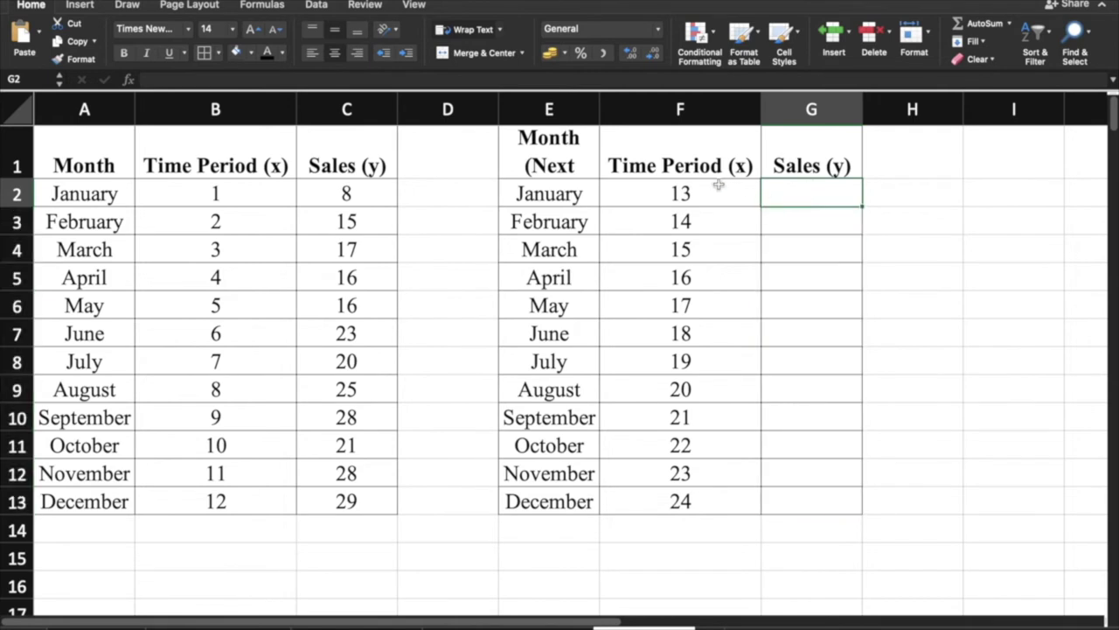
Add spacing after "Month" in E1 so "(Next Year)" wraps onto its own line, and set column E's width to 13.33.
{"action": "left_click", "coordinate": [575, 139]}
{"action": "left_click_drag", "start_coordinate": [599, 113], "coordinate": [669, 114]}
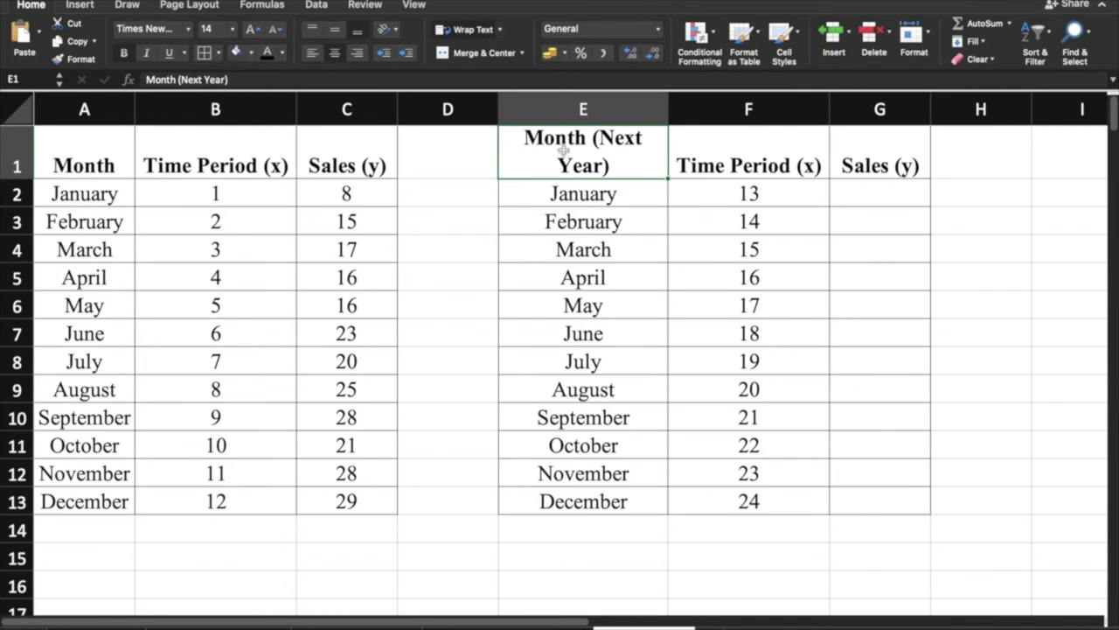
{"action": "double_click", "coordinate": [606, 140]}
{"action": "left_click", "coordinate": [567, 157]}
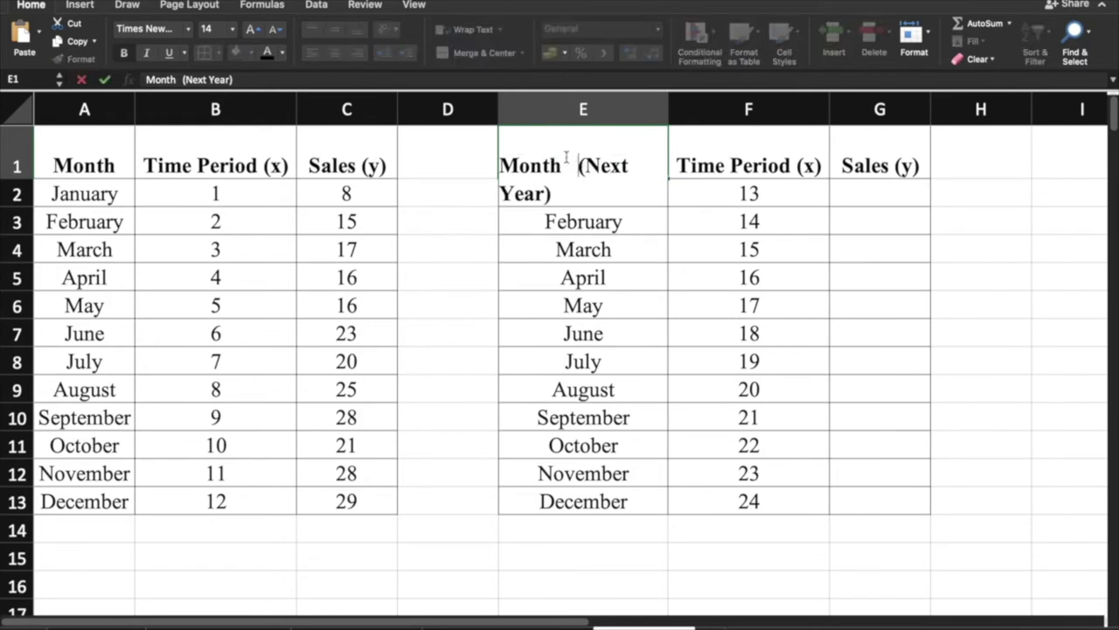
{"action": "key", "text": "Return"}
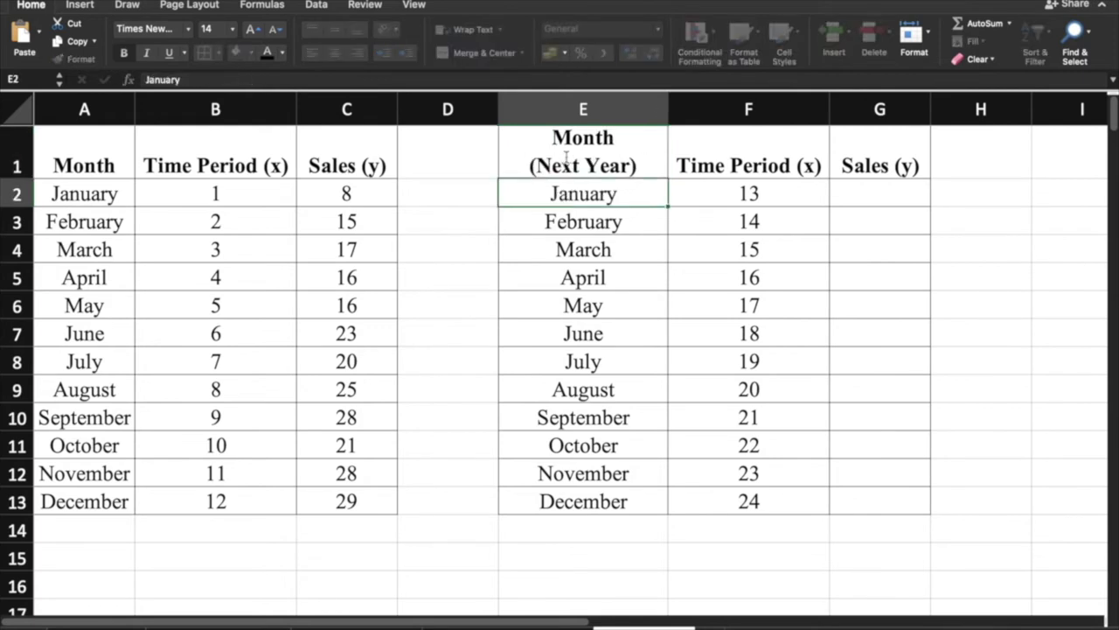
{"action": "left_click_drag", "start_coordinate": [670, 113], "coordinate": [630, 112]}
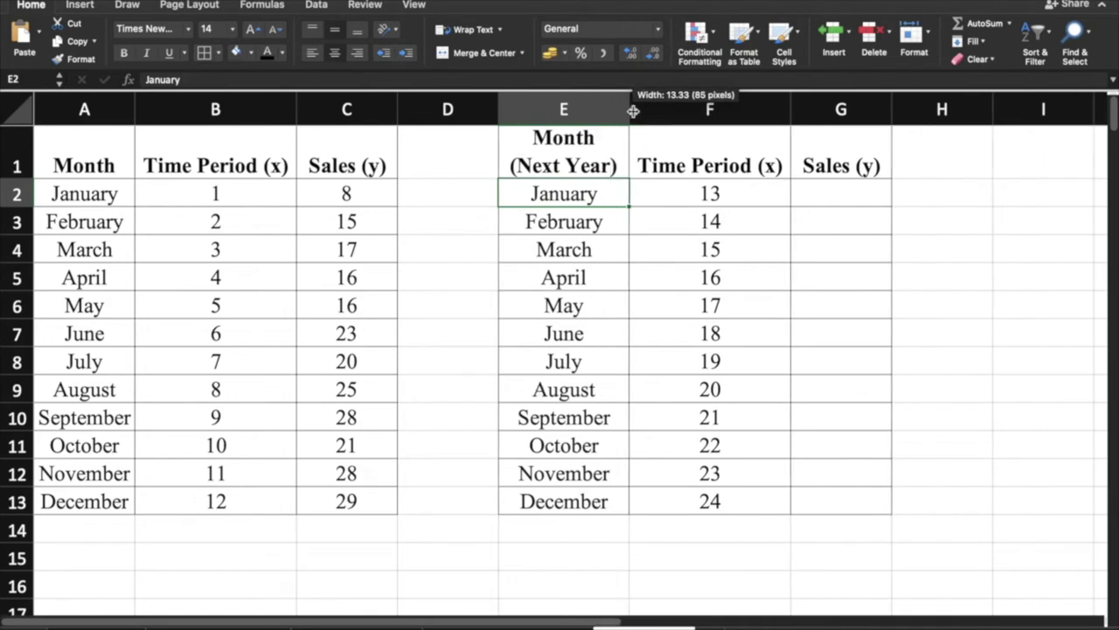
Display the spreadsheet's data and analysis commands.
{"action": "left_click", "coordinate": [739, 307]}
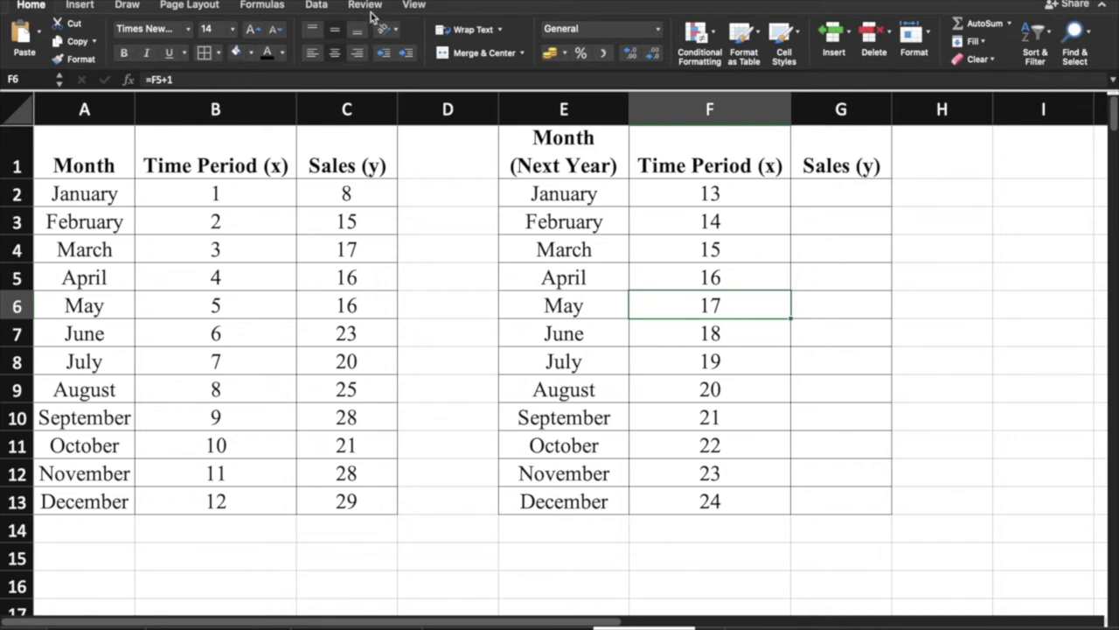
{"action": "left_click", "coordinate": [317, 5]}
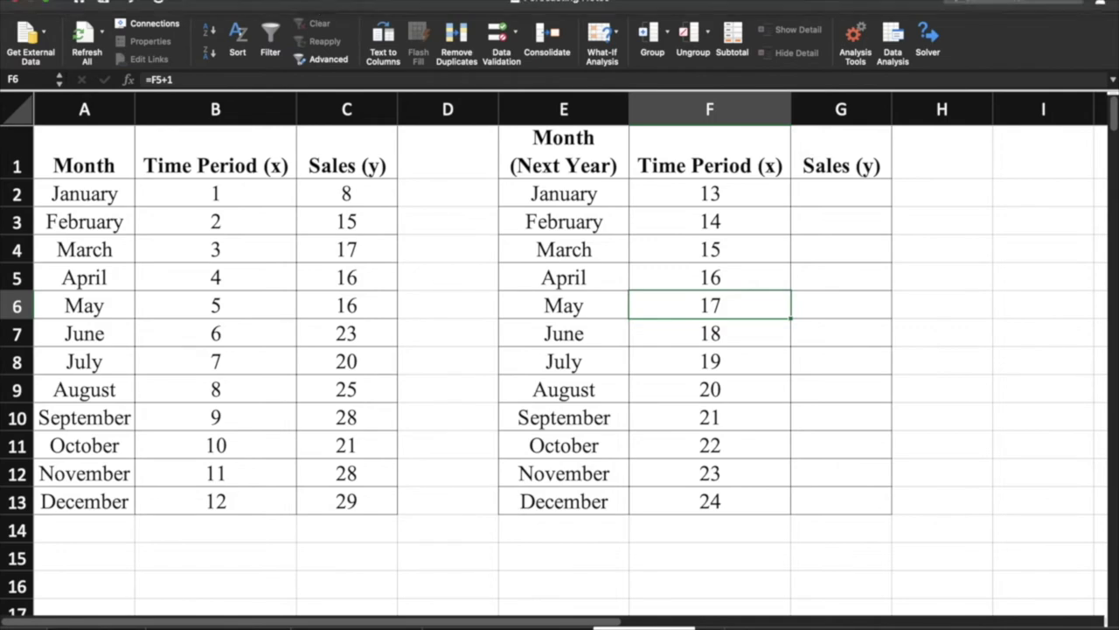
{"action": "left_click", "coordinate": [98, 0]}
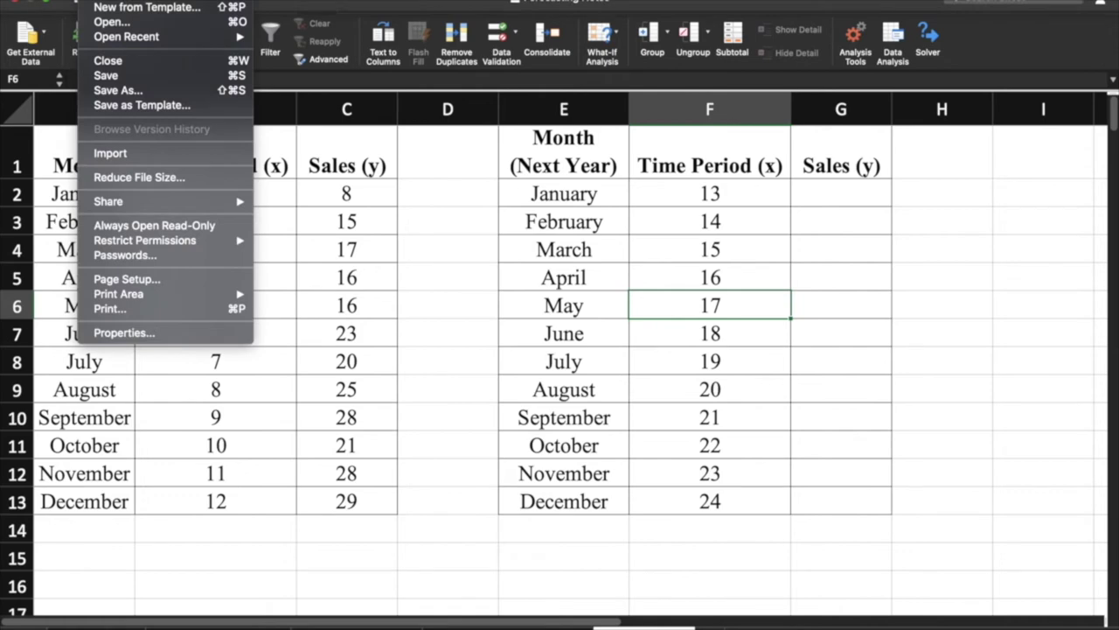
{"action": "left_click", "coordinate": [130, 333]}
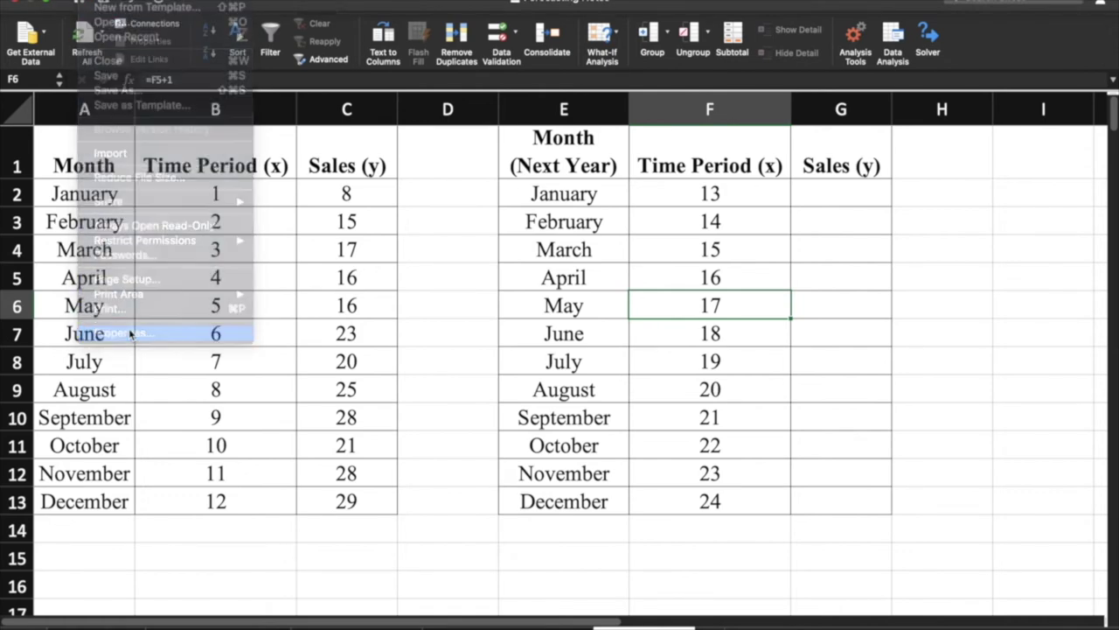
{"action": "left_click", "coordinate": [515, 78]}
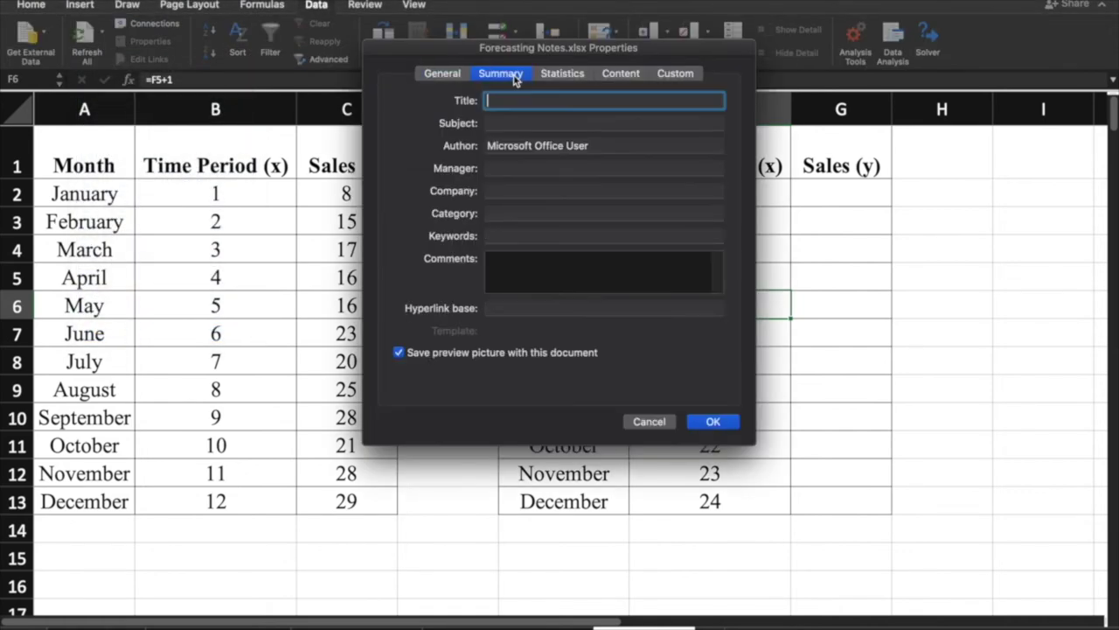
{"action": "left_click", "coordinate": [570, 74]}
{"action": "left_click", "coordinate": [628, 74]}
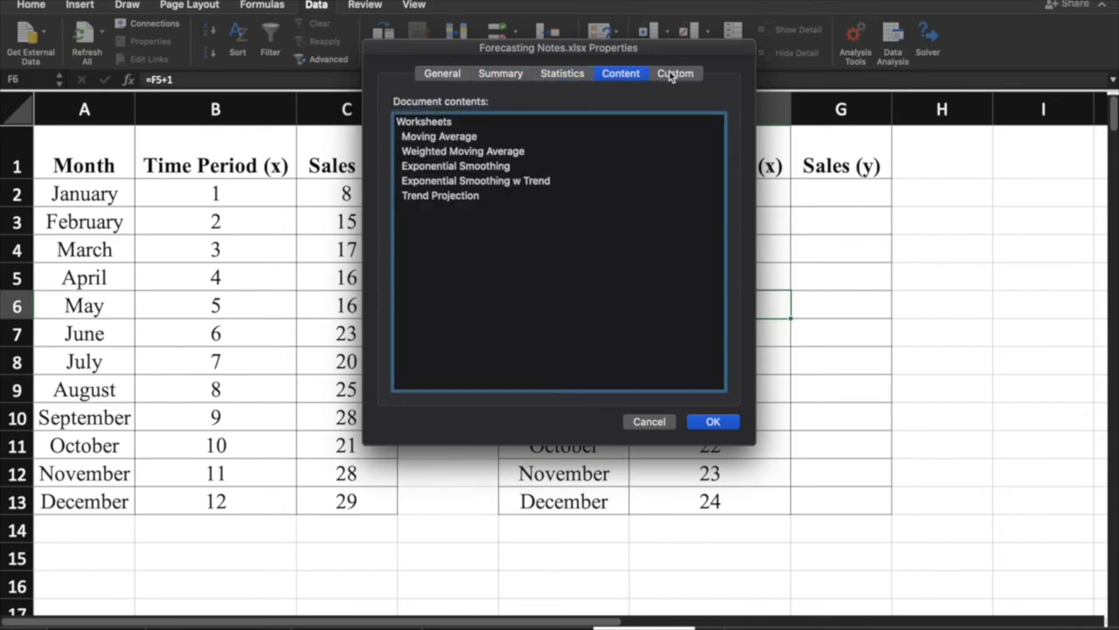
{"action": "left_click", "coordinate": [674, 74]}
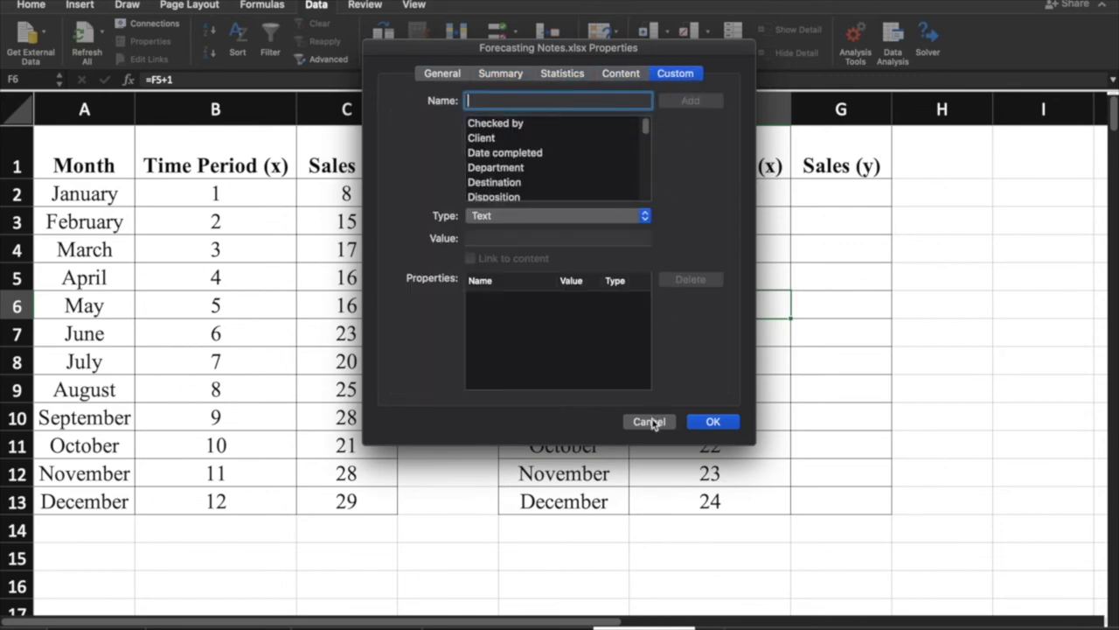
{"action": "left_click", "coordinate": [649, 422]}
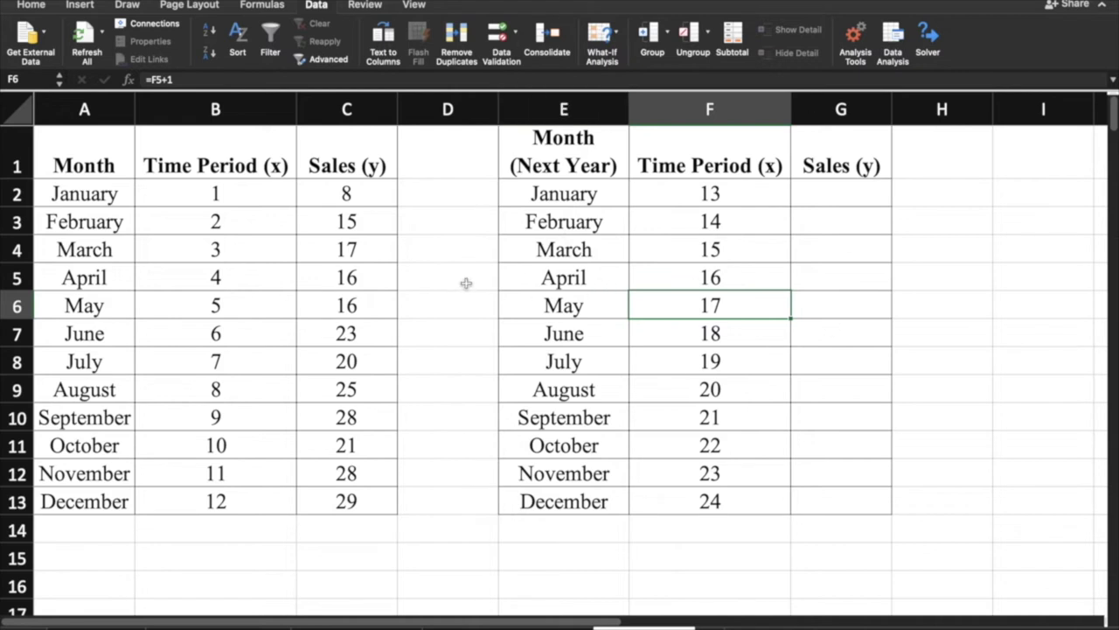
Open the Regression tool from the data analysis tools.
{"action": "left_click", "coordinate": [458, 322]}
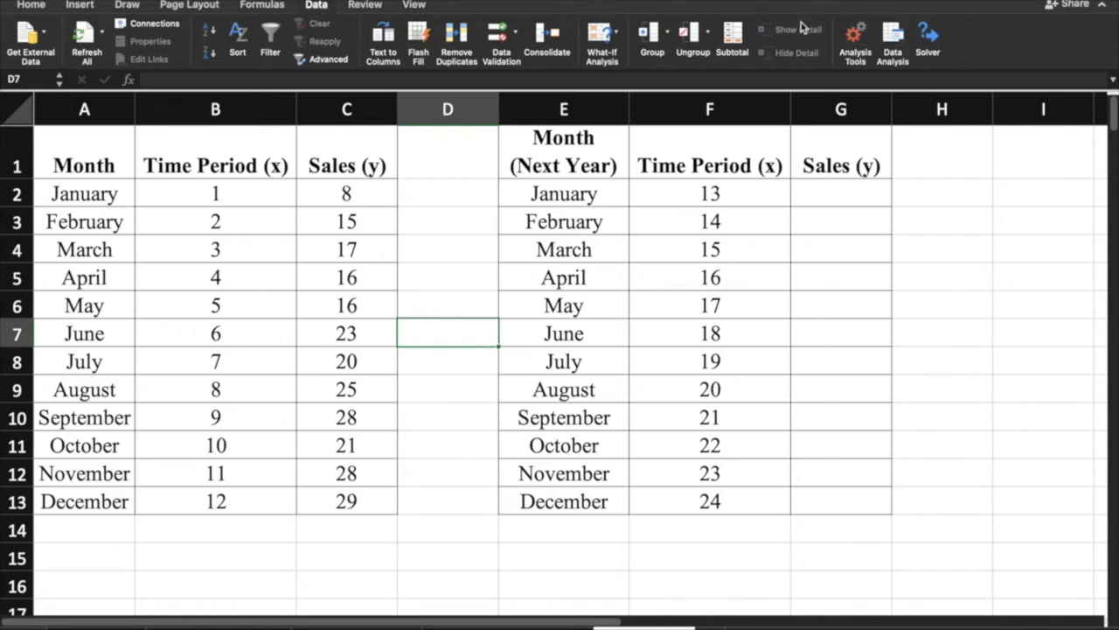
{"action": "left_click", "coordinate": [893, 39]}
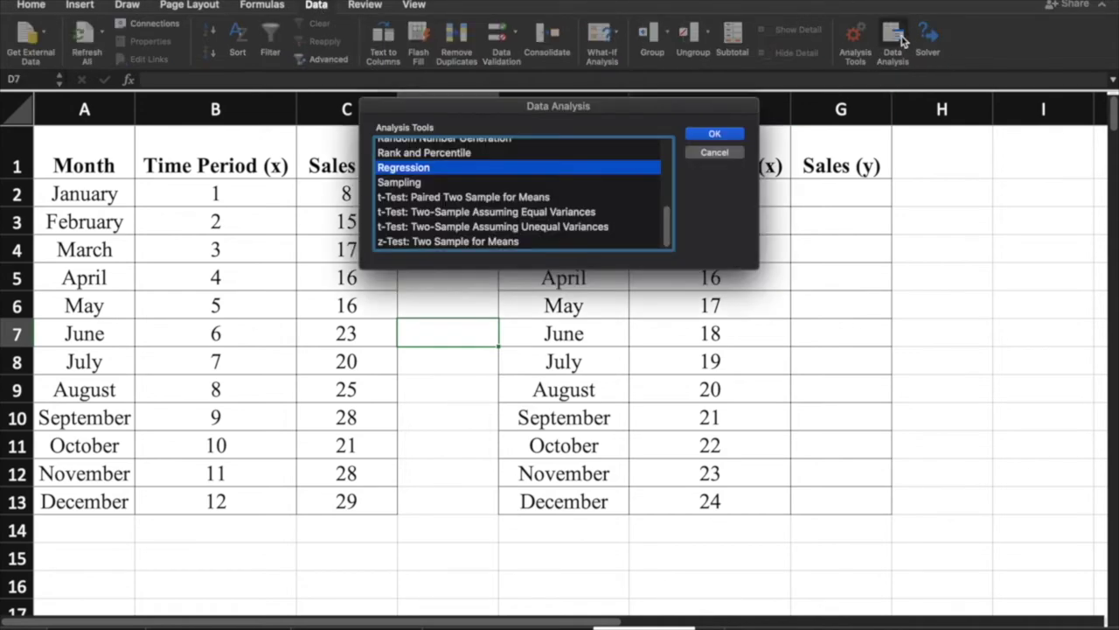
{"action": "scroll", "coordinate": [495, 175], "scroll_direction": "up", "scroll_amount": 3}
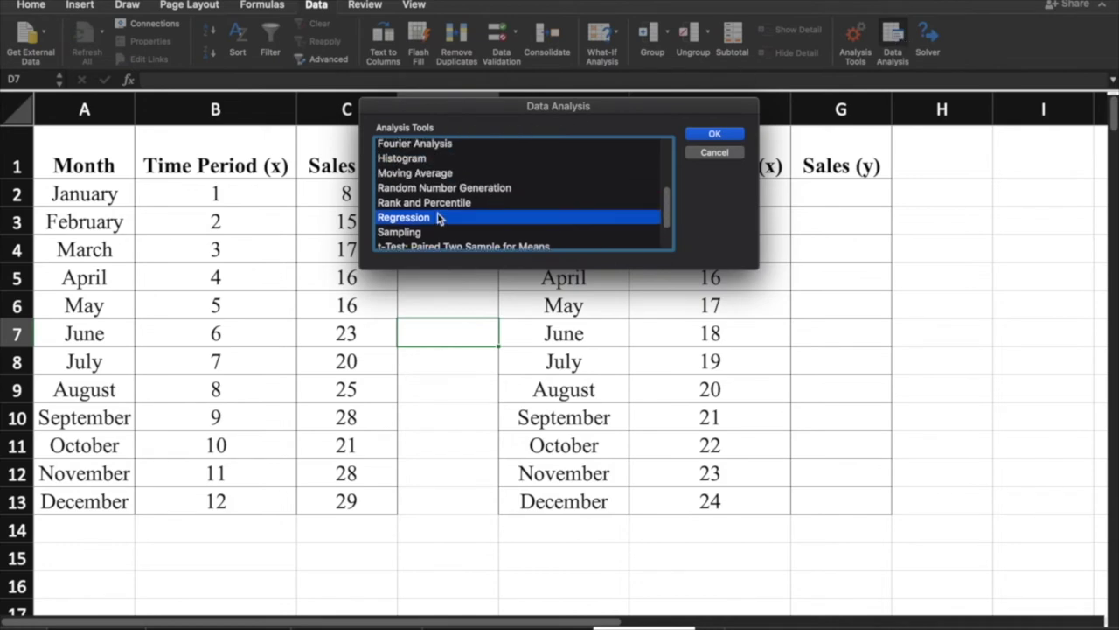
{"action": "left_click", "coordinate": [727, 134]}
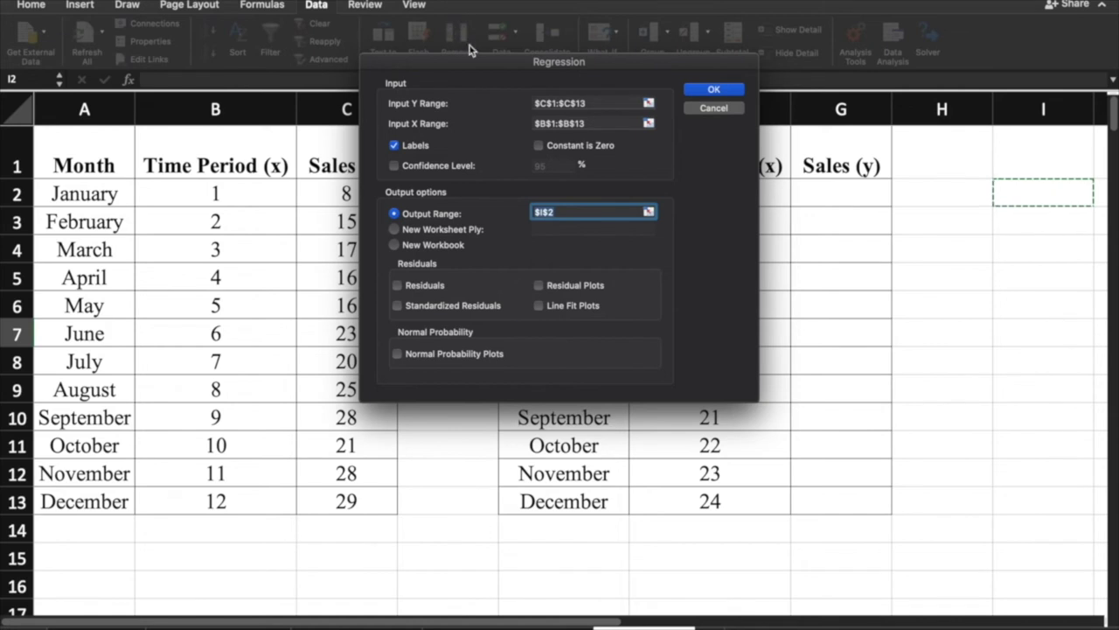
Clear the Input Y and Input X ranges and move the Regression dialog away from the original sales table.
{"action": "left_click_drag", "start_coordinate": [623, 112], "coordinate": [382, 105]}
{"action": "key", "text": "Delete"}
{"action": "left_click_drag", "start_coordinate": [628, 123], "coordinate": [274, 118]}
{"action": "key", "text": "Delete"}
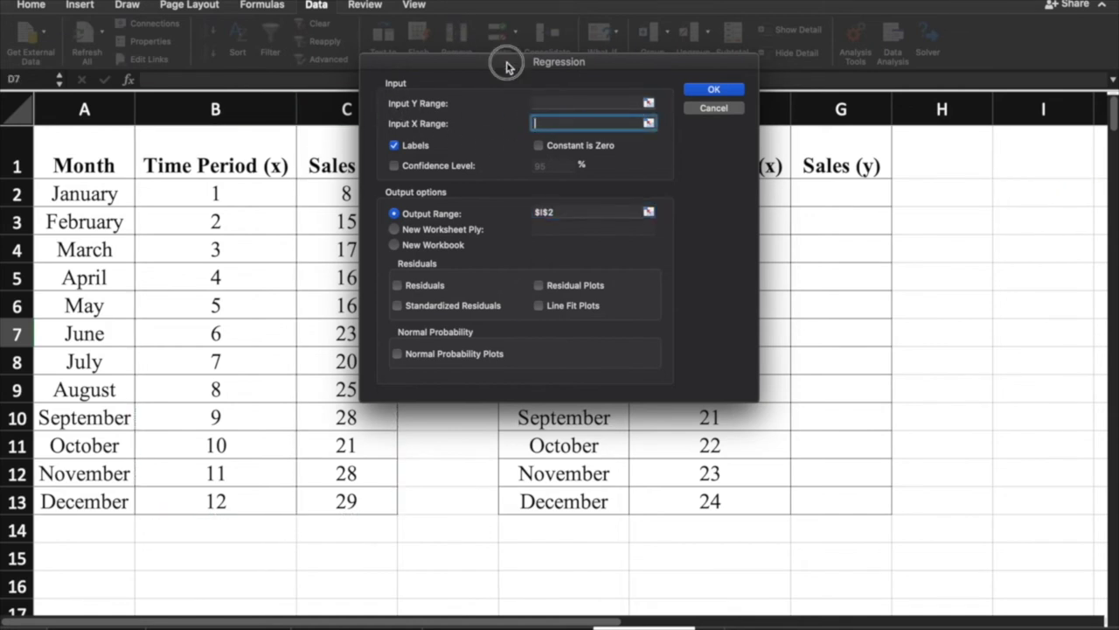
{"action": "left_click_drag", "start_coordinate": [507, 67], "coordinate": [601, 170]}
{"action": "left_click", "coordinate": [666, 206]}
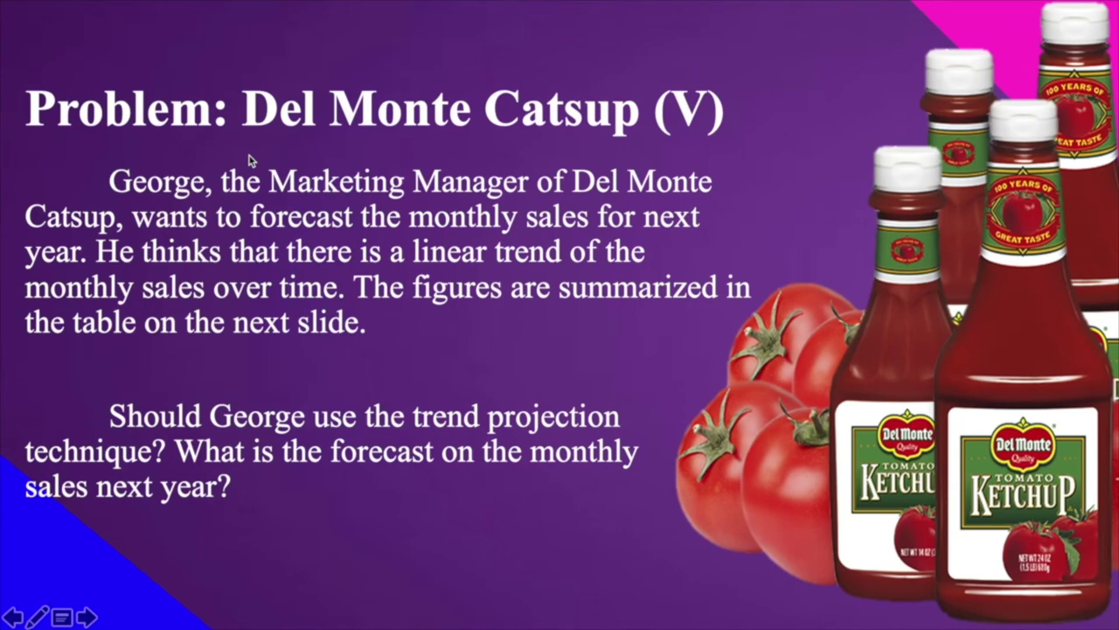
{"action": "left_click", "coordinate": [249, 156]}
{"action": "left_click", "coordinate": [249, 160]}
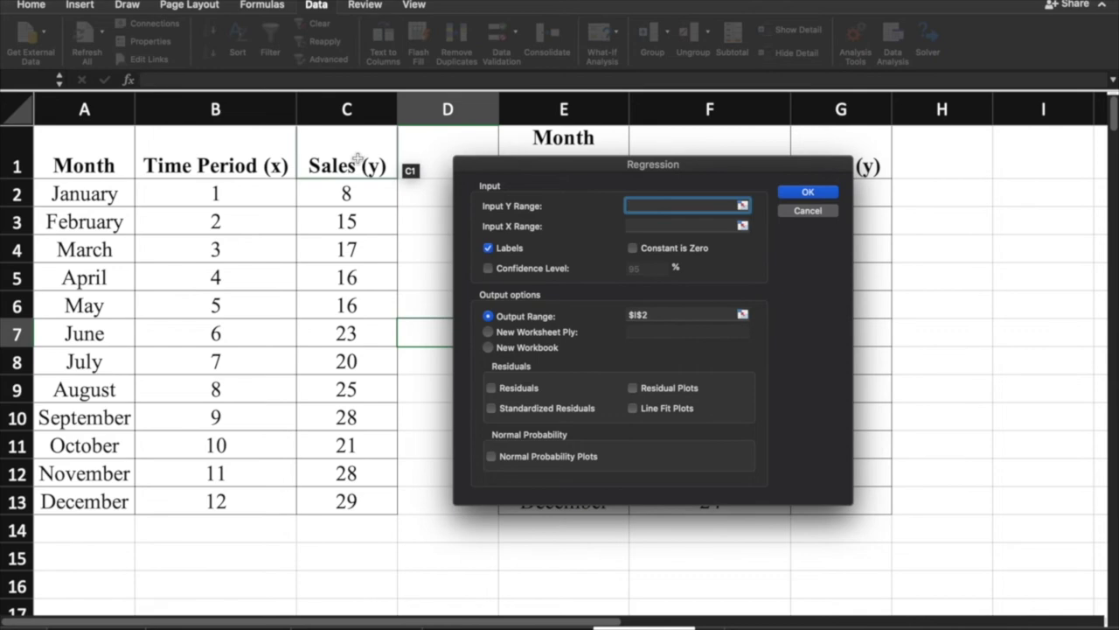
Set the regression's Input Y Range to $C$1:$C$13 and its Input X Range to $B$1:$B$13, including the header cells.
{"action": "left_click_drag", "start_coordinate": [358, 158], "coordinate": [367, 497]}
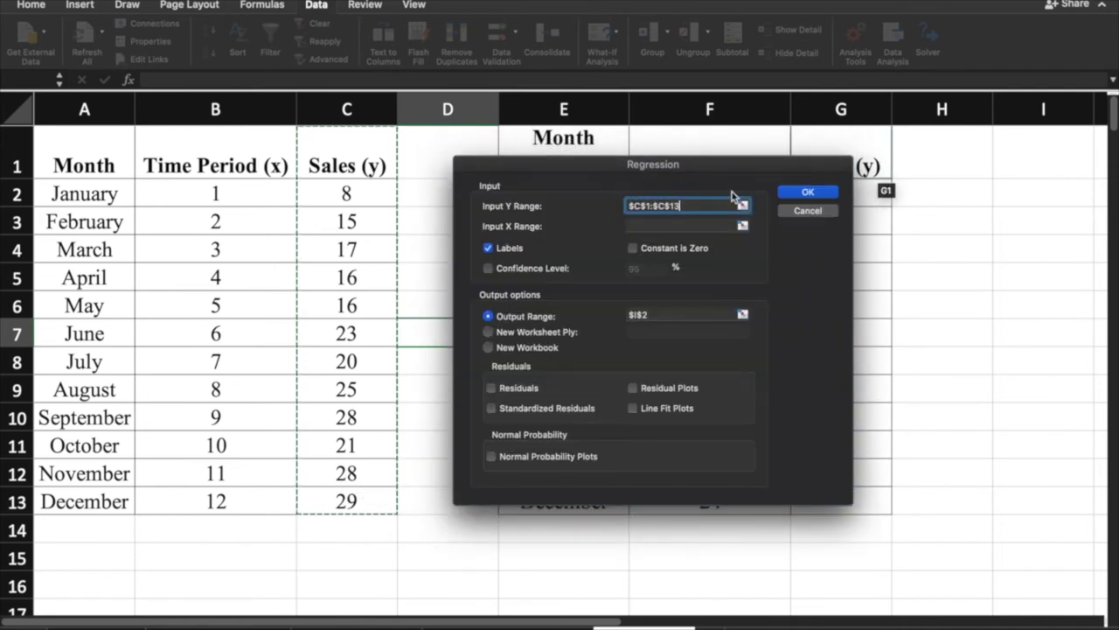
{"action": "left_click", "coordinate": [669, 226]}
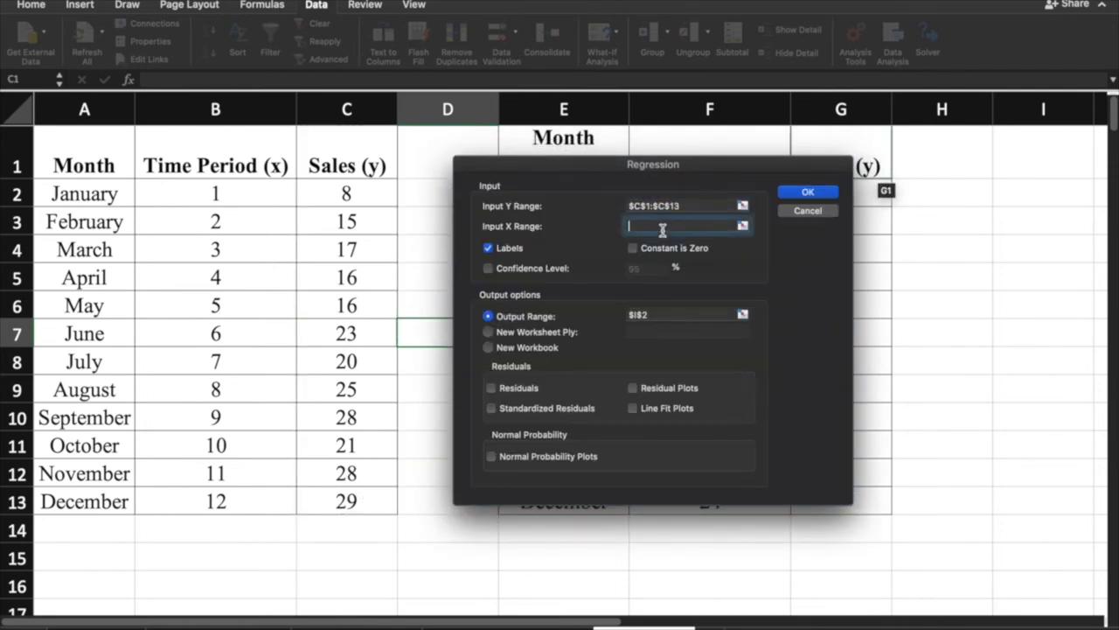
{"action": "left_click_drag", "start_coordinate": [244, 145], "coordinate": [236, 499]}
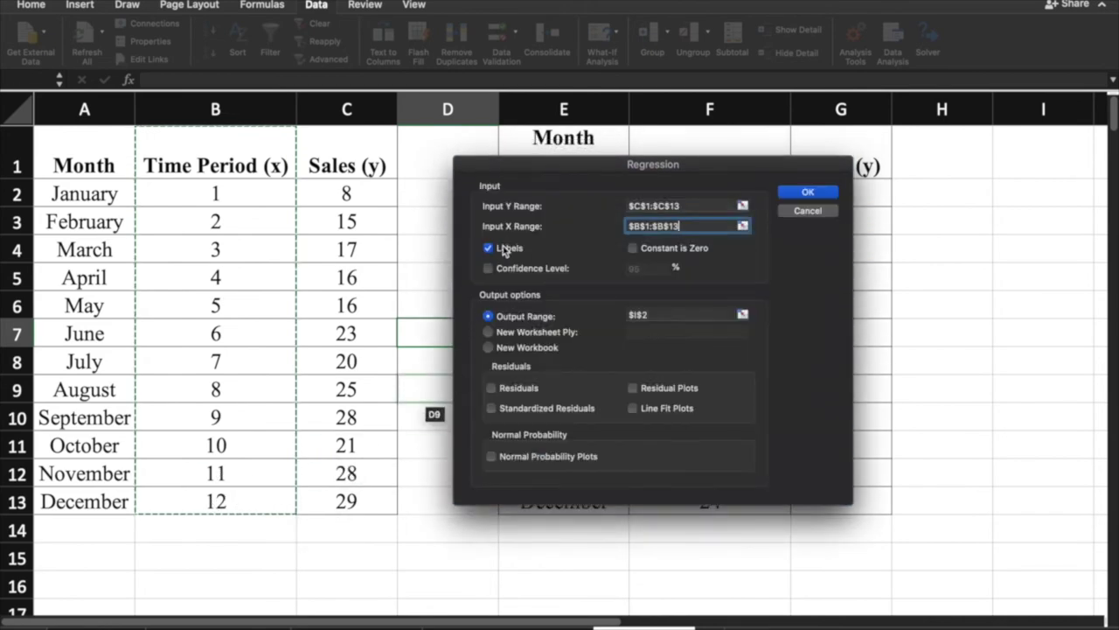
Set the regression's Output Range to $I$2 on the current sheet and run the analysis.
{"action": "left_click", "coordinate": [489, 332]}
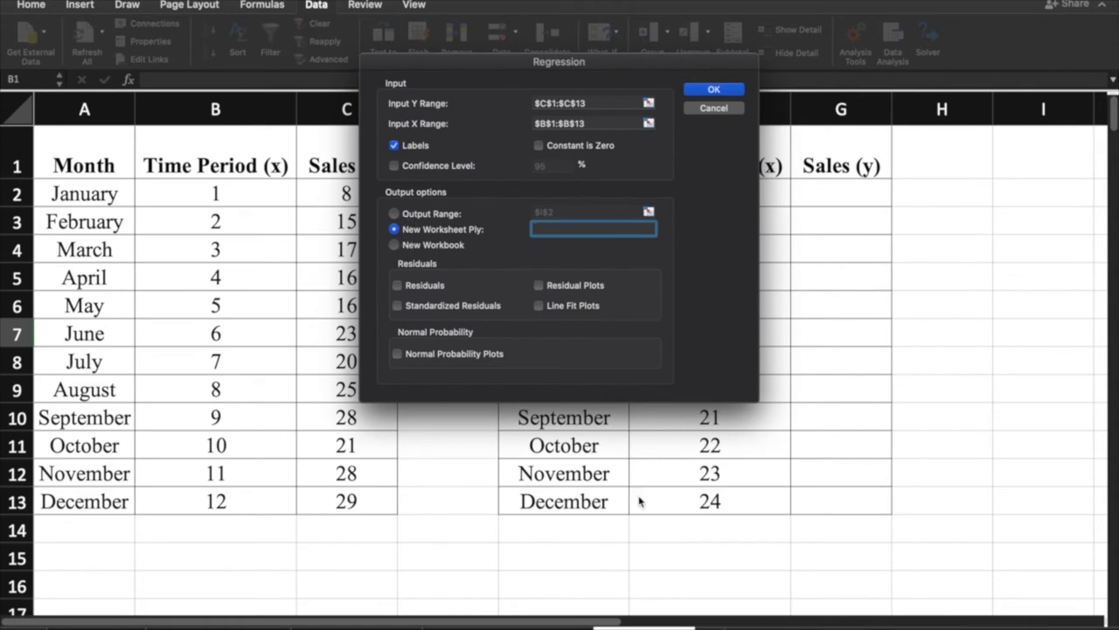
{"action": "left_click", "coordinate": [393, 213]}
{"action": "left_click_drag", "start_coordinate": [595, 76], "coordinate": [502, 166]}
{"action": "left_click", "coordinate": [1024, 193]}
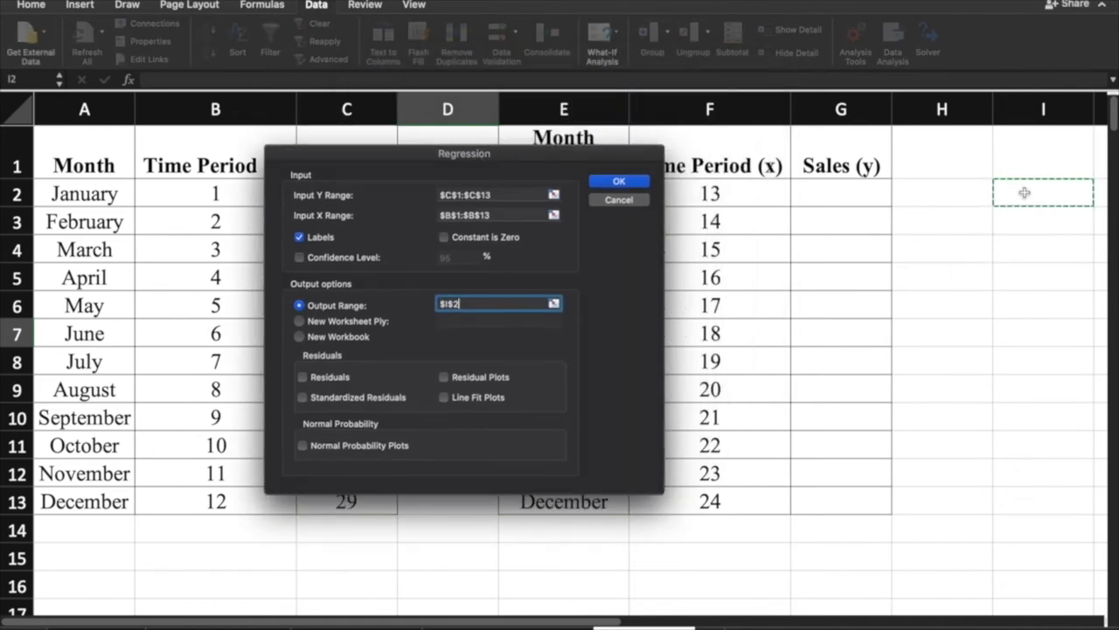
{"action": "scroll", "coordinate": [1024, 268], "scroll_direction": "right", "scroll_amount": 2}
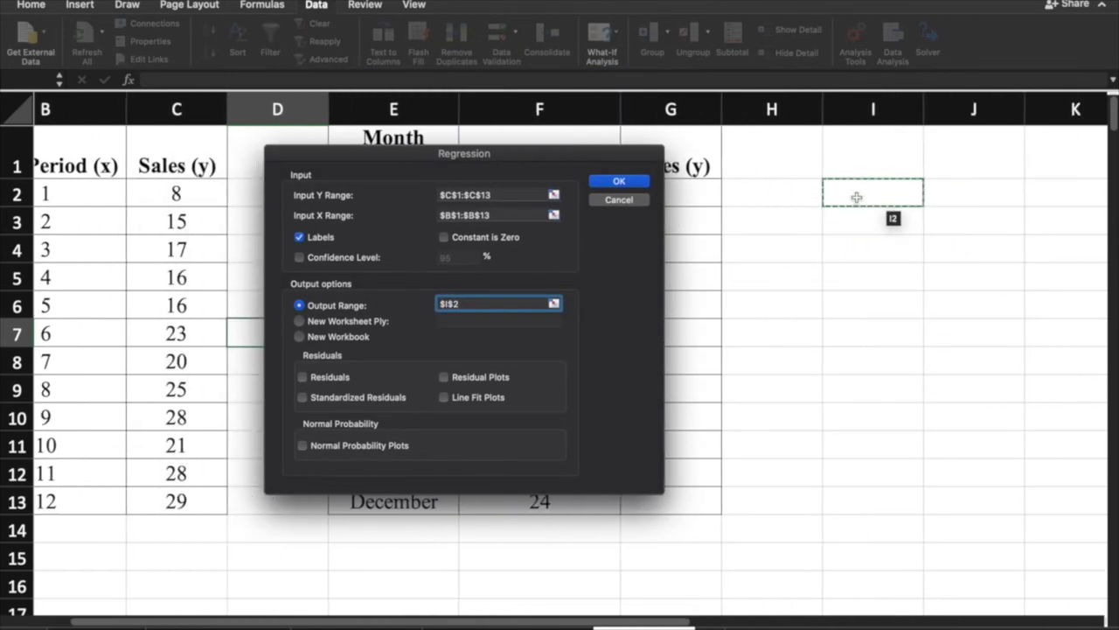
{"action": "scroll", "coordinate": [904, 253], "scroll_direction": "right", "scroll_amount": 2}
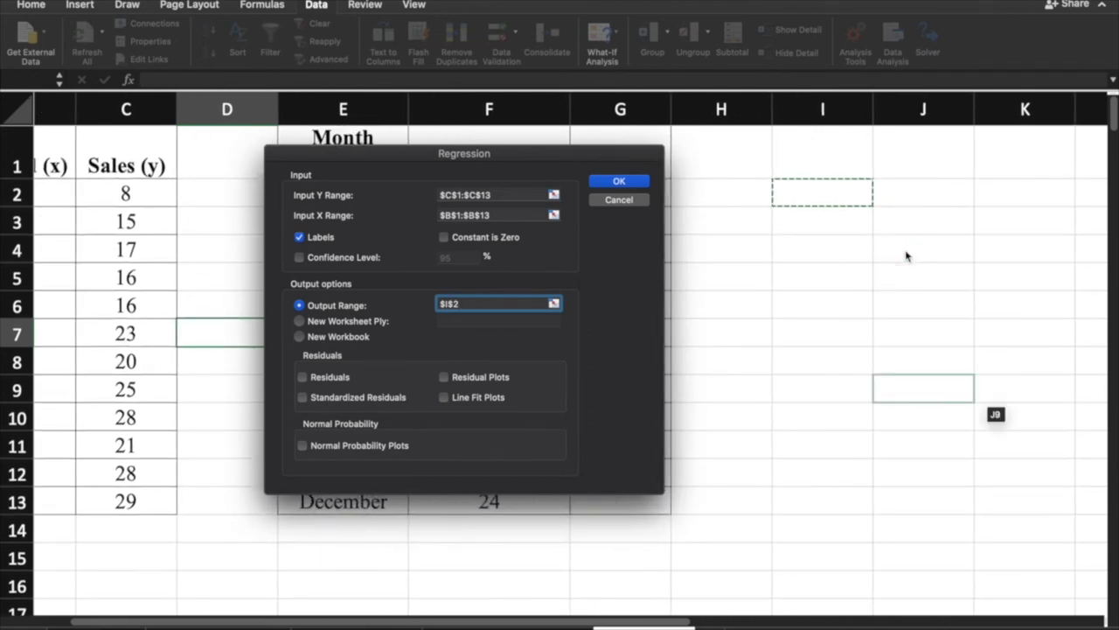
{"action": "left_click", "coordinate": [621, 183]}
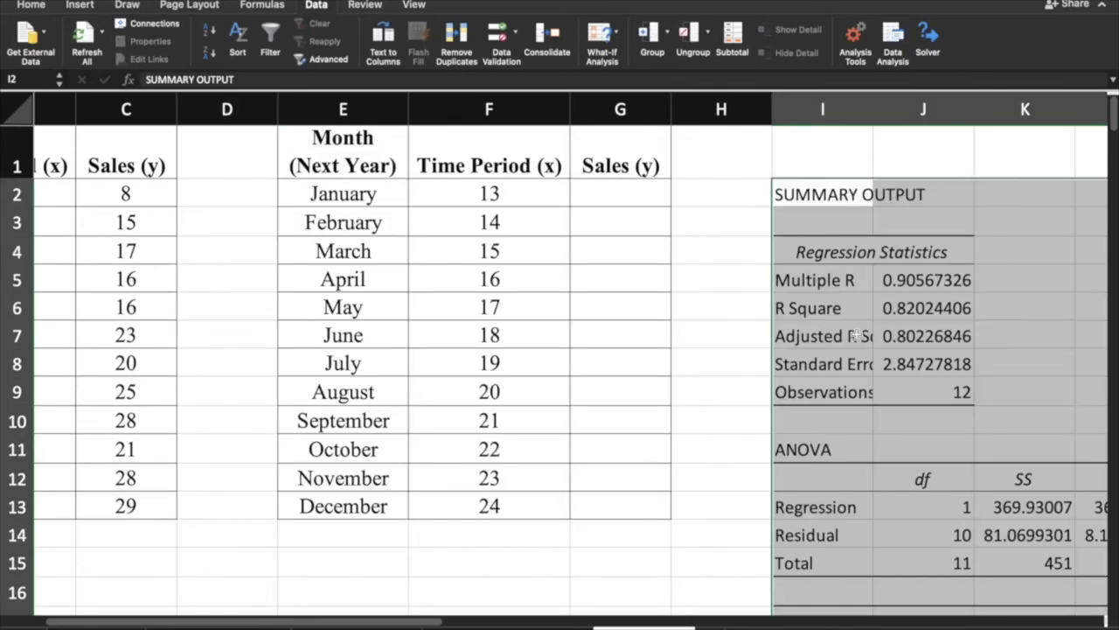
Examine the summary output's Regression Statistics, especially R Square, against the monthly sales data.
{"action": "scroll", "coordinate": [857, 334], "scroll_direction": "down", "scroll_amount": 5}
{"action": "scroll", "coordinate": [857, 335], "scroll_direction": "right", "scroll_amount": 3}
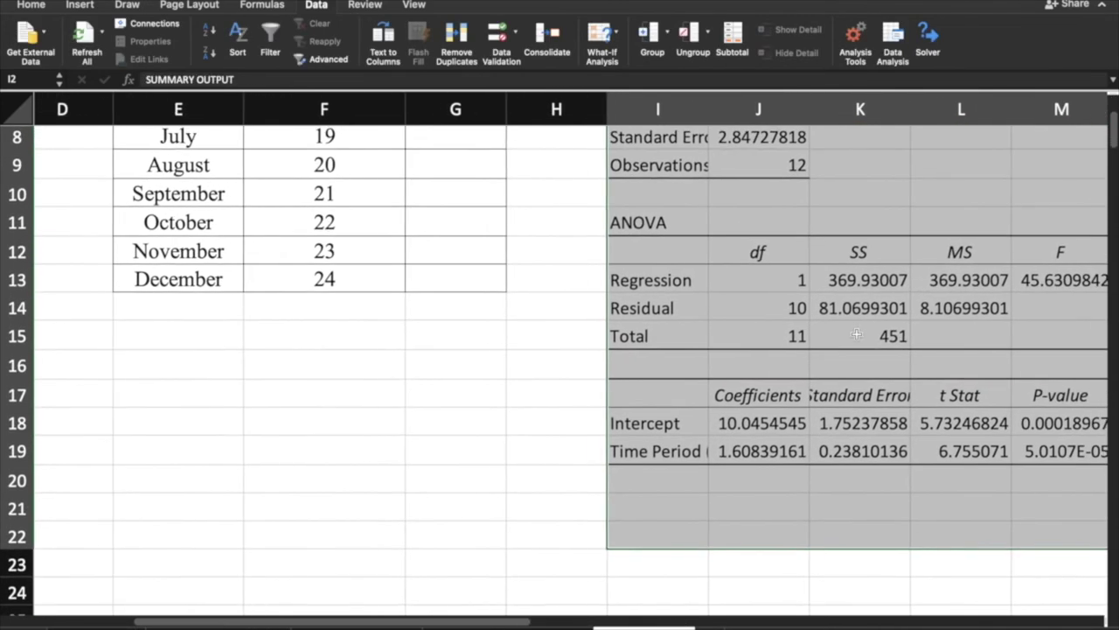
{"action": "scroll", "coordinate": [857, 335], "scroll_direction": "up", "scroll_amount": 5}
{"action": "scroll", "coordinate": [857, 335], "scroll_direction": "left", "scroll_amount": 2}
{"action": "left_click", "coordinate": [616, 304]}
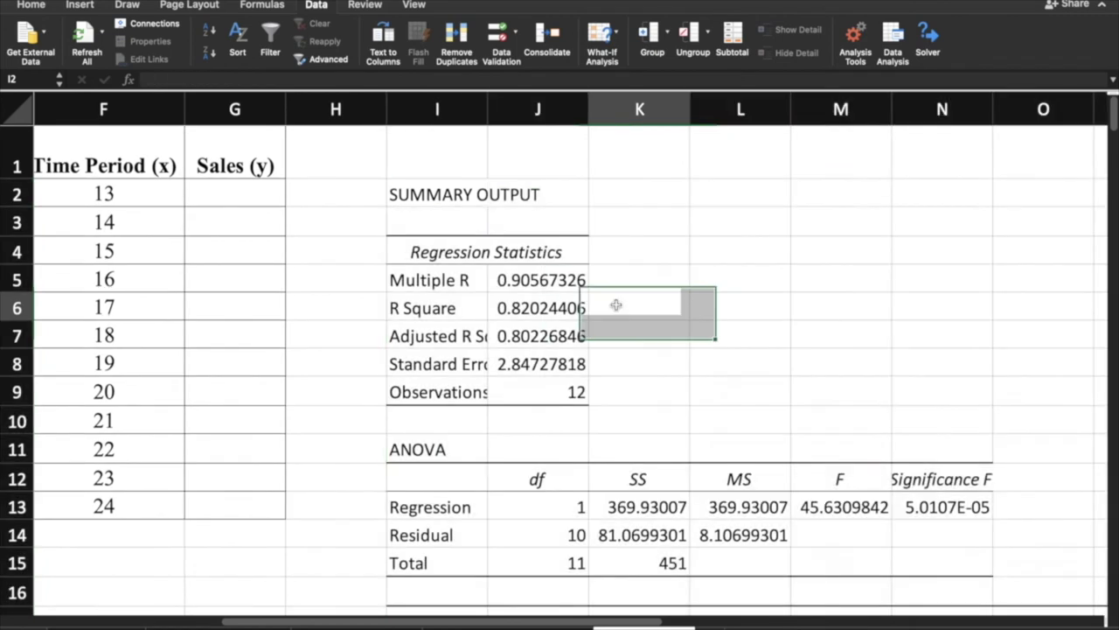
{"action": "left_click_drag", "start_coordinate": [442, 252], "coordinate": [512, 278]}
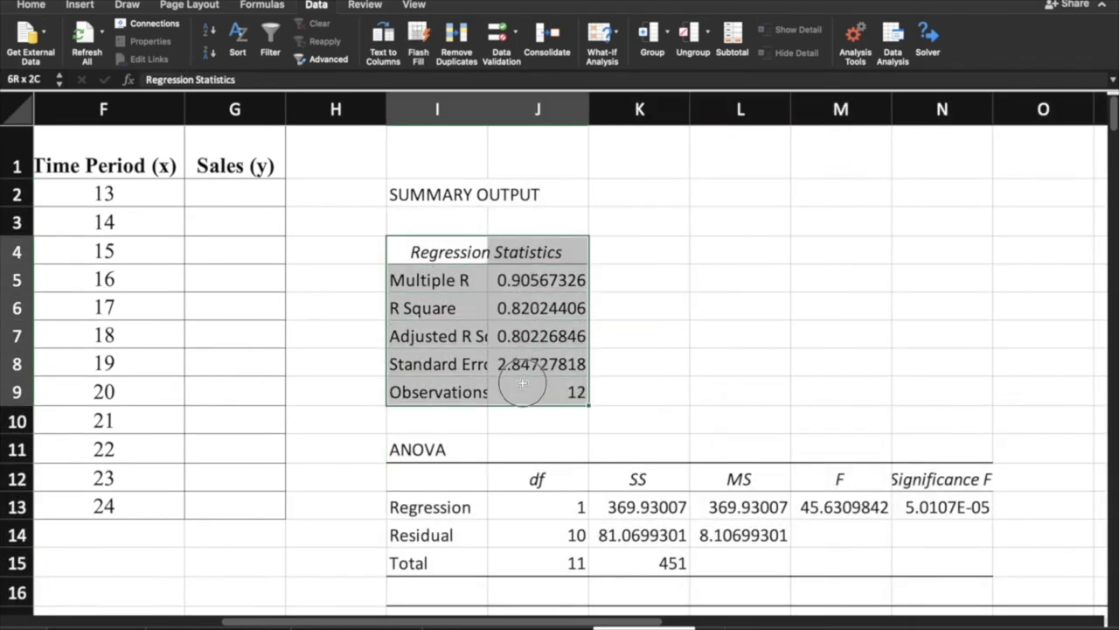
{"action": "left_click", "coordinate": [625, 365]}
{"action": "left_click", "coordinate": [516, 307]}
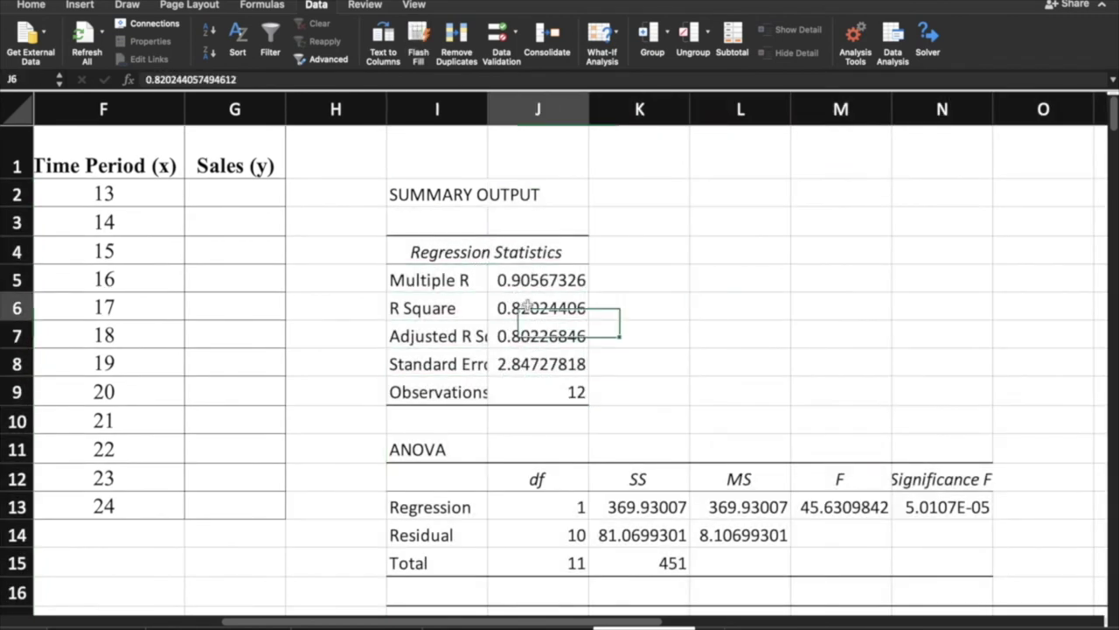
{"action": "scroll", "coordinate": [664, 344], "scroll_direction": "left", "scroll_amount": 2}
{"action": "scroll", "coordinate": [663, 344], "scroll_direction": "down", "scroll_amount": 8}
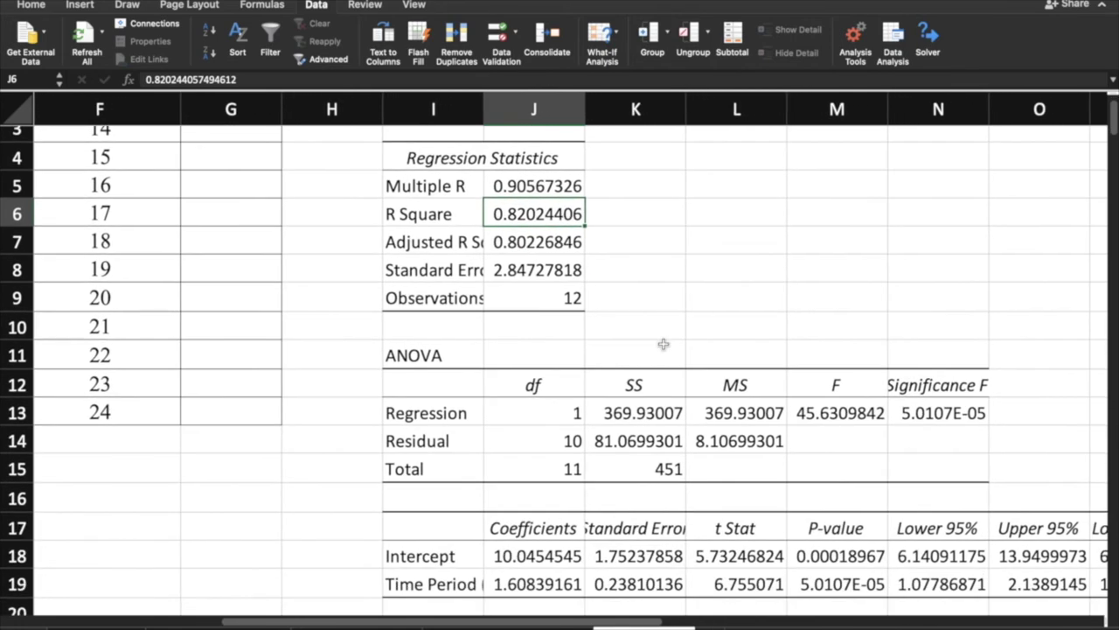
{"action": "scroll", "coordinate": [664, 344], "scroll_direction": "up", "scroll_amount": 8}
{"action": "scroll", "coordinate": [664, 344], "scroll_direction": "left", "scroll_amount": 2}
{"action": "scroll", "coordinate": [664, 344], "scroll_direction": "left", "scroll_amount": 4}
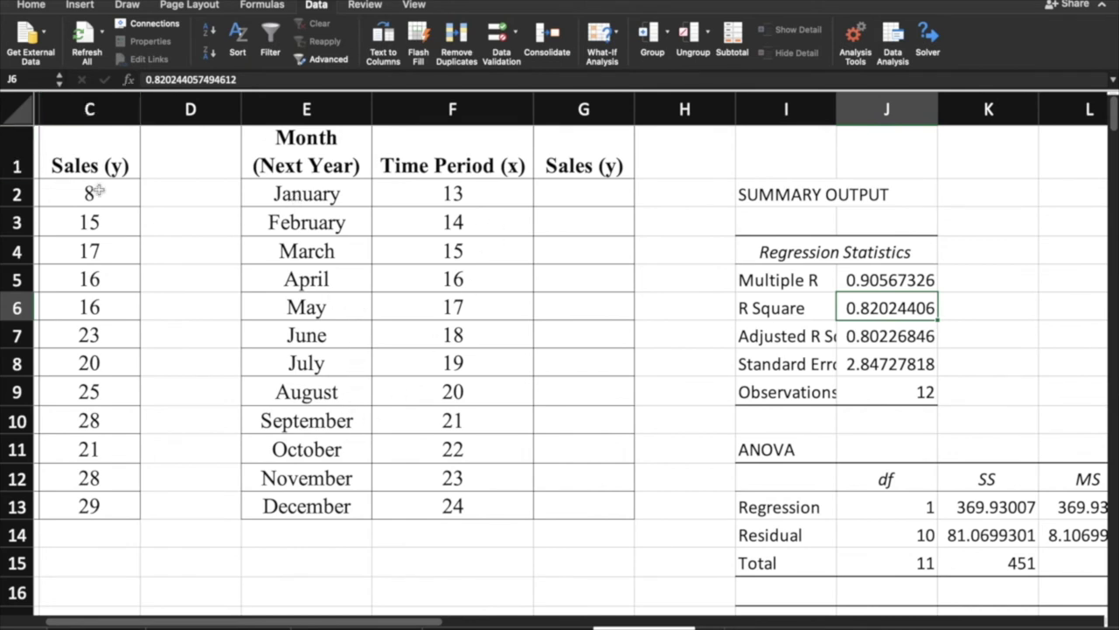
{"action": "left_click", "coordinate": [953, 306]}
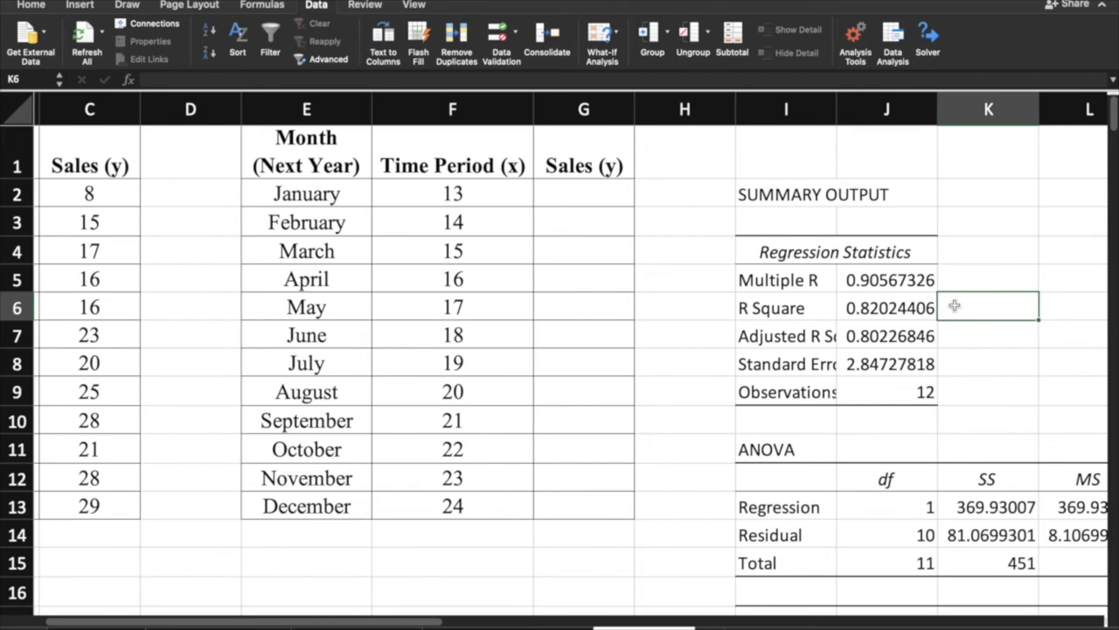
Examine the ANOVA and coefficients tables, focusing on the Intercept and Time Period rows.
{"action": "scroll", "coordinate": [955, 305], "scroll_direction": "down", "scroll_amount": 4}
{"action": "scroll", "coordinate": [954, 306], "scroll_direction": "right", "scroll_amount": 2}
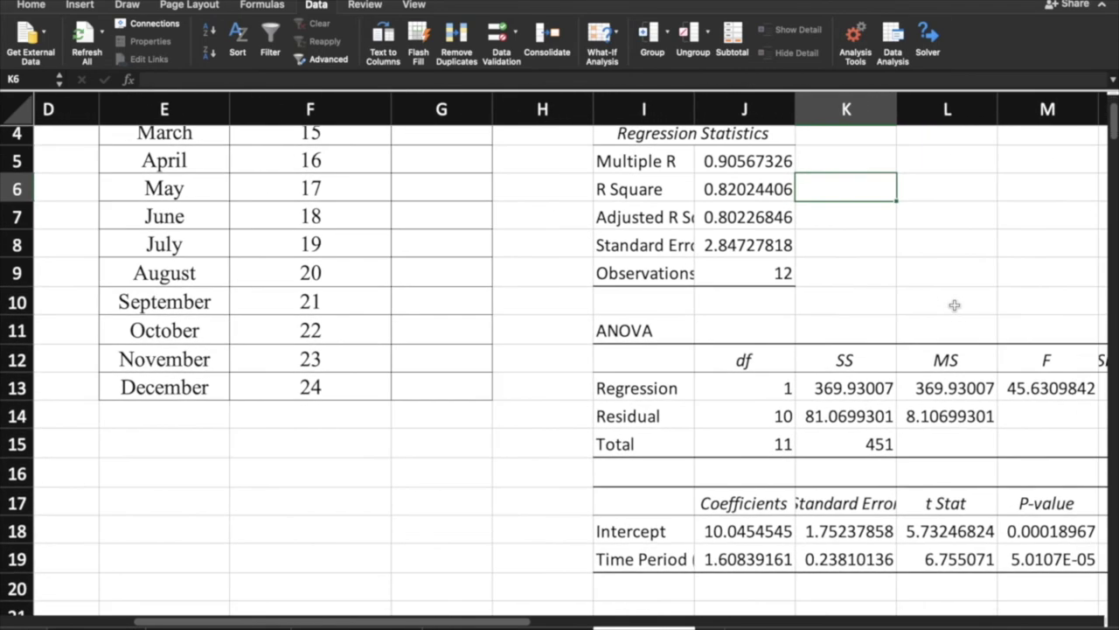
{"action": "scroll", "coordinate": [954, 306], "scroll_direction": "down", "scroll_amount": 1}
{"action": "scroll", "coordinate": [954, 305], "scroll_direction": "right", "scroll_amount": 1}
{"action": "scroll", "coordinate": [954, 305], "scroll_direction": "up", "scroll_amount": 4}
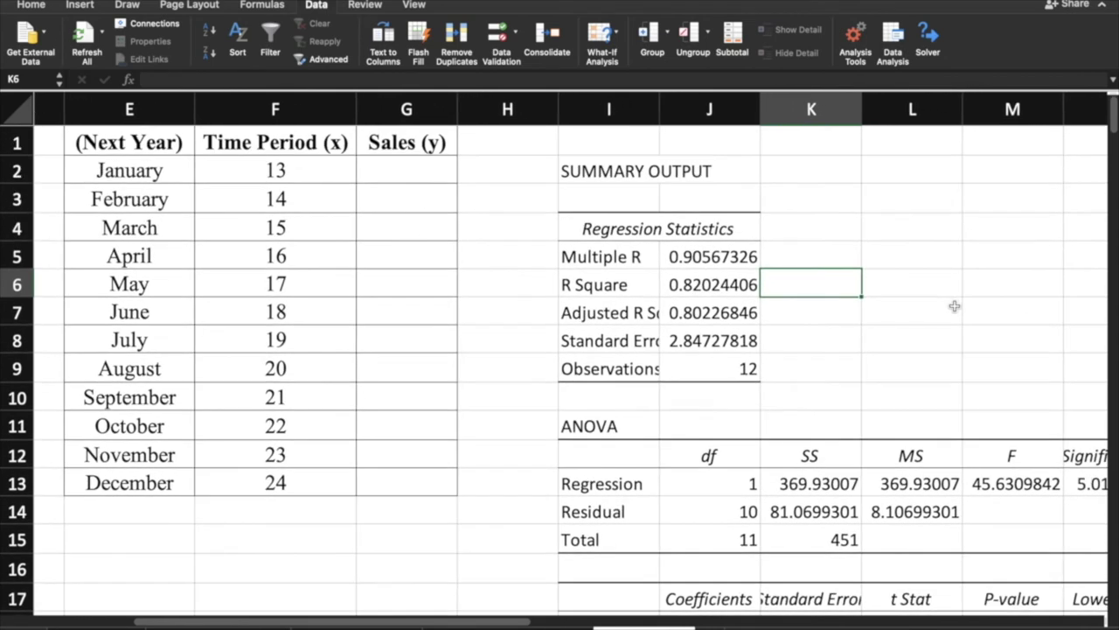
{"action": "scroll", "coordinate": [954, 306], "scroll_direction": "down", "scroll_amount": 5}
{"action": "scroll", "coordinate": [954, 306], "scroll_direction": "left", "scroll_amount": 1}
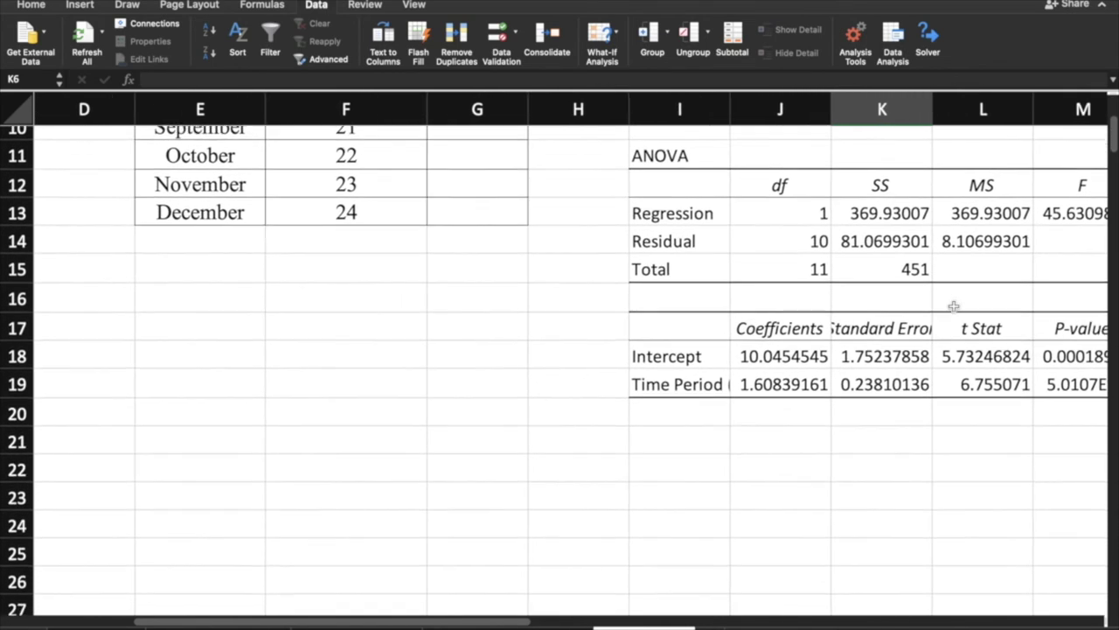
{"action": "left_click", "coordinate": [700, 358]}
{"action": "left_click", "coordinate": [703, 385]}
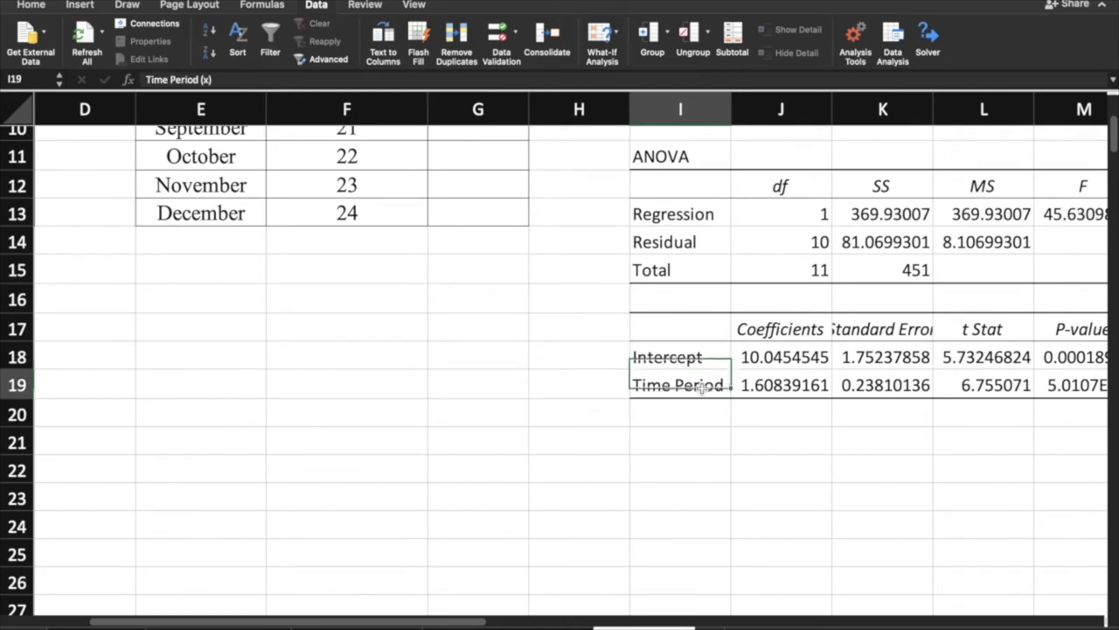
{"action": "left_click", "coordinate": [578, 359]}
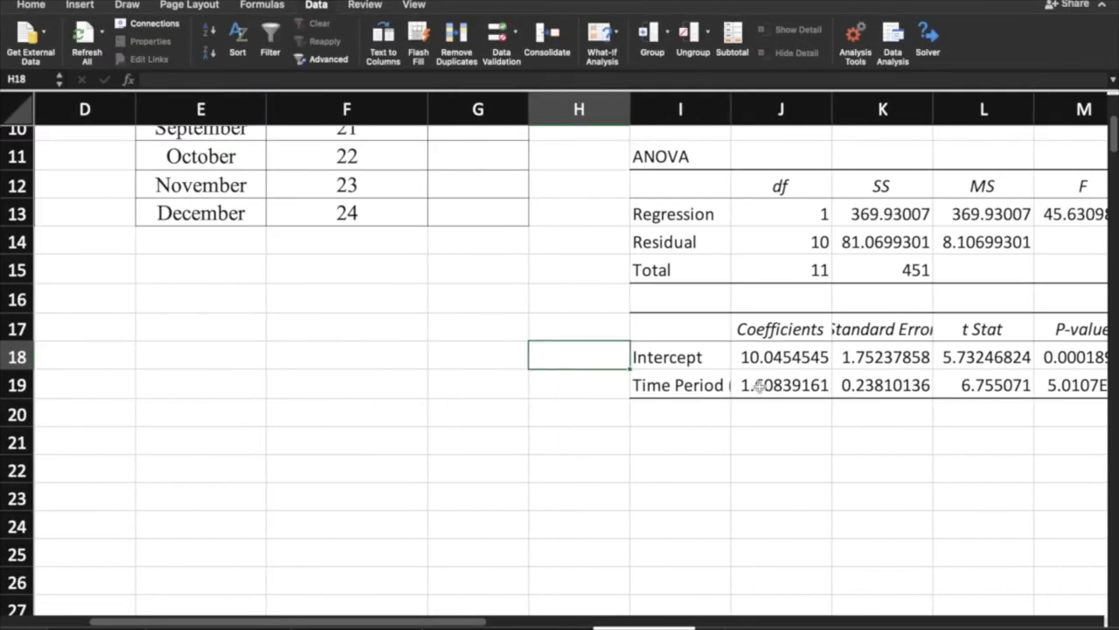
Start January's sales forecast formula in G2 with an opening parenthesis and an absolute reference to the Time Period coefficient, $J$19.
{"action": "scroll", "coordinate": [757, 389], "scroll_direction": "up", "scroll_amount": 5}
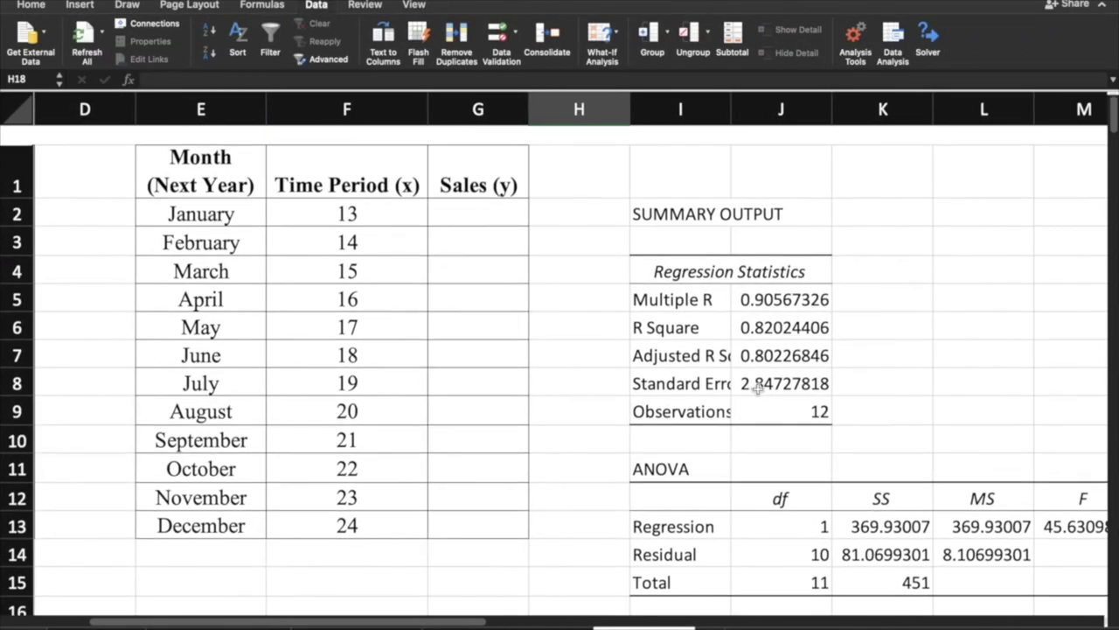
{"action": "left_click", "coordinate": [468, 193]}
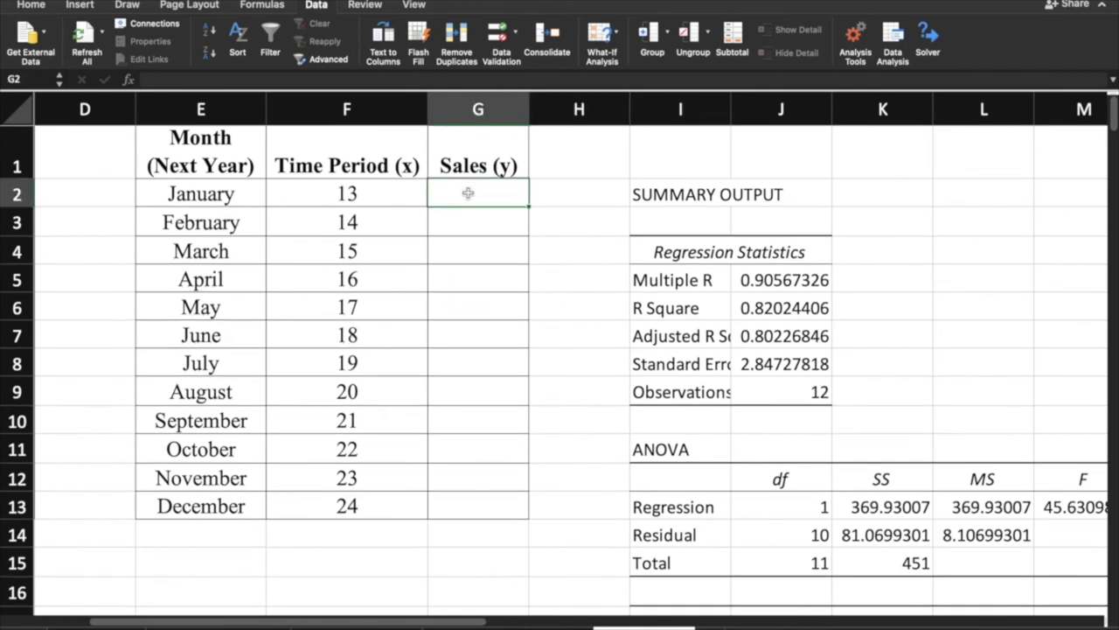
{"action": "type", "text": "="}
{"action": "scroll", "coordinate": [727, 367], "scroll_direction": "down", "scroll_amount": 3}
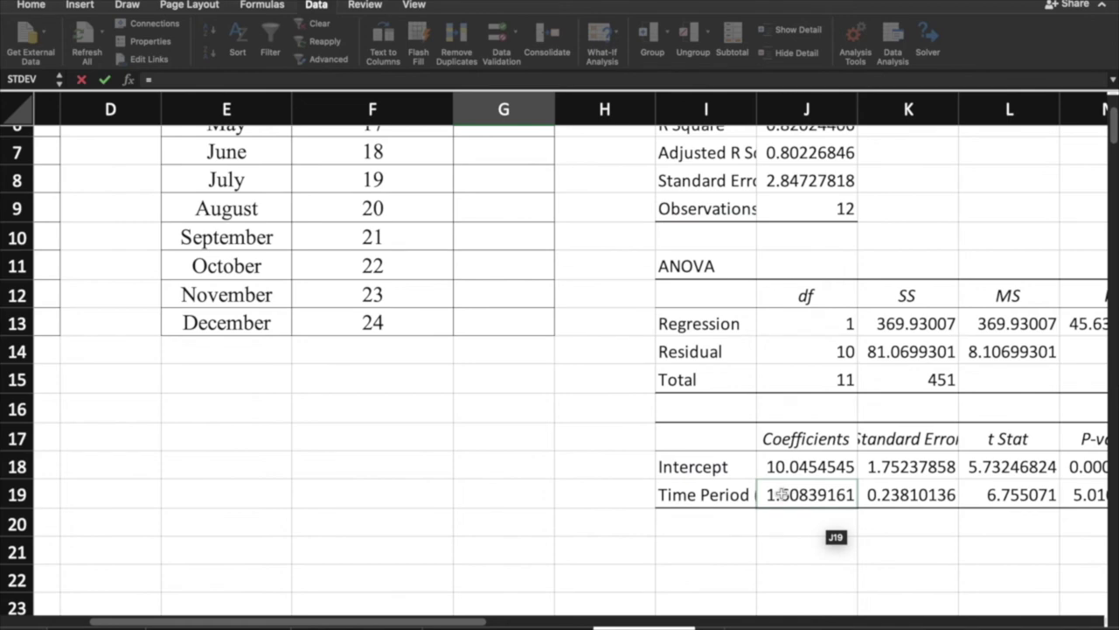
{"action": "left_click", "coordinate": [781, 495]}
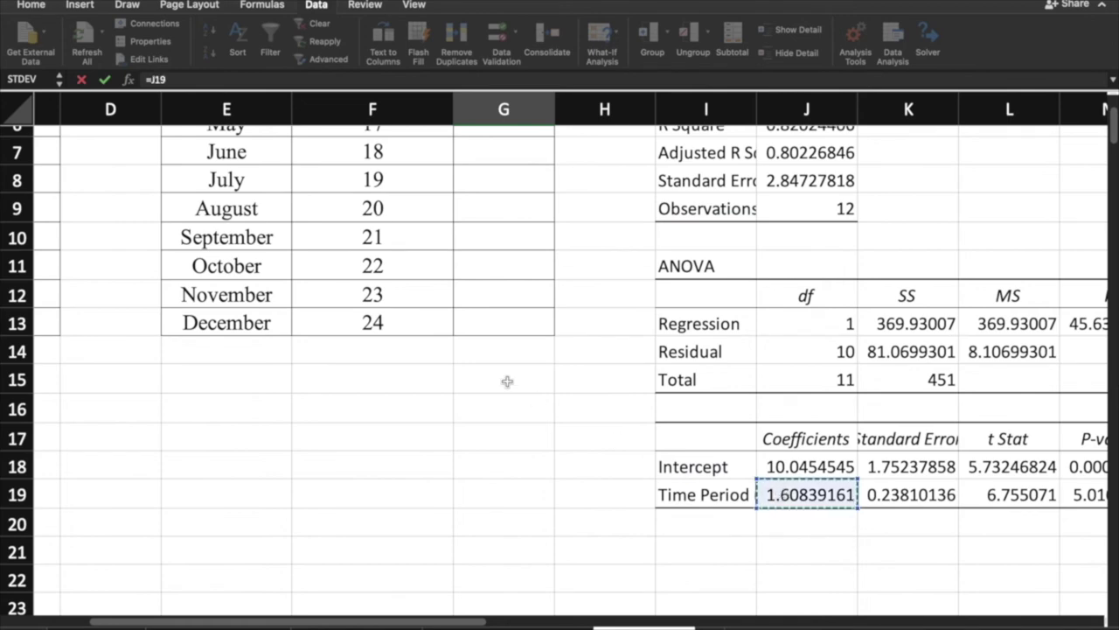
{"action": "scroll", "coordinate": [507, 376], "scroll_direction": "up", "scroll_amount": 3}
{"action": "type", "text": "="}
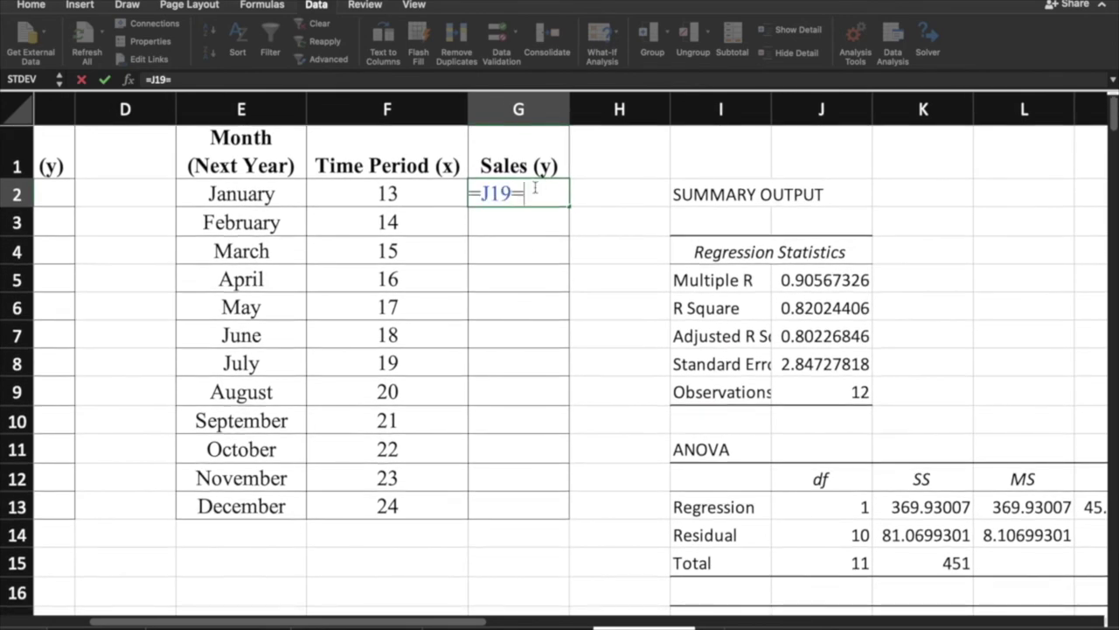
{"action": "key", "text": "BackSpace"}
{"action": "key", "text": "F4"}
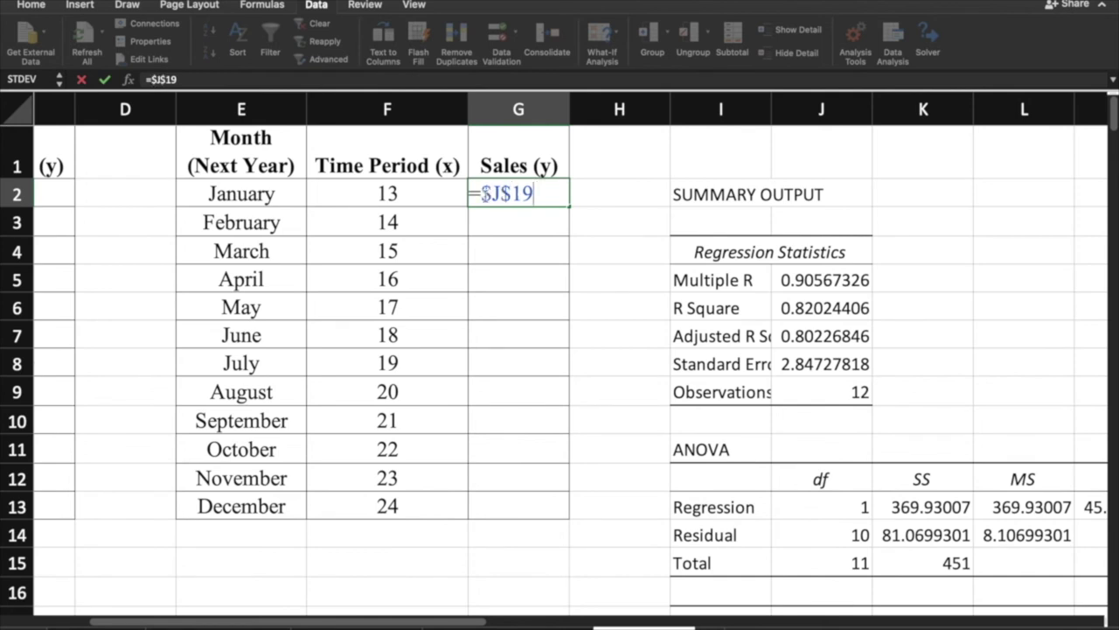
{"action": "type", "text": "("}
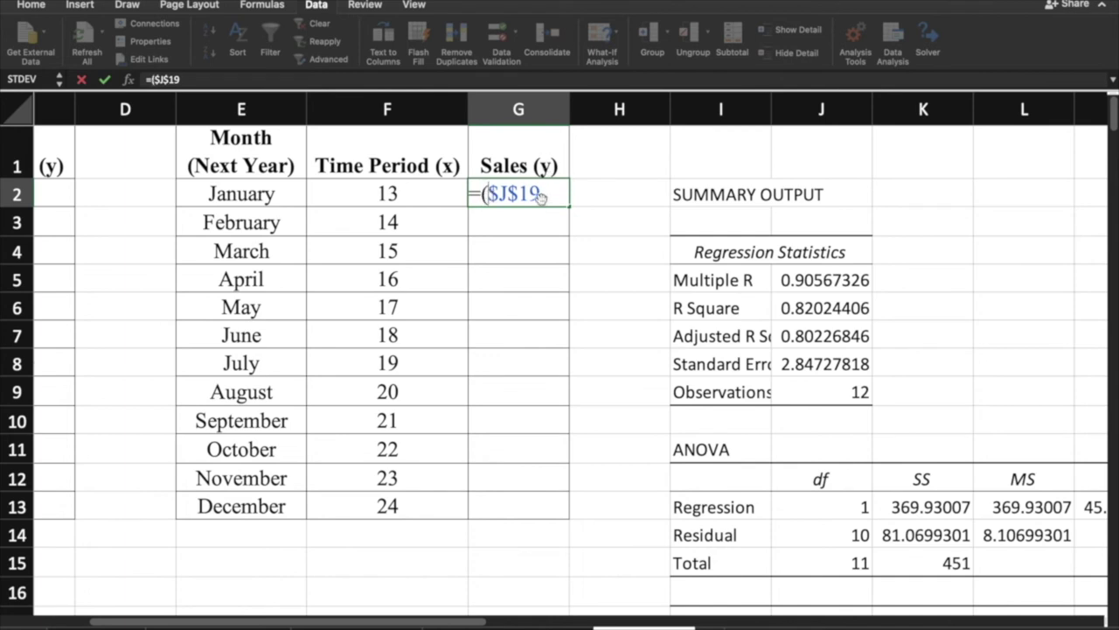
Multiply the coefficient by F2 and add the absolute Intercept reference, completing G2's formula as =($J$19*F2)+$J$18.
{"action": "scroll", "coordinate": [650, 334], "scroll_direction": "down", "scroll_amount": 4}
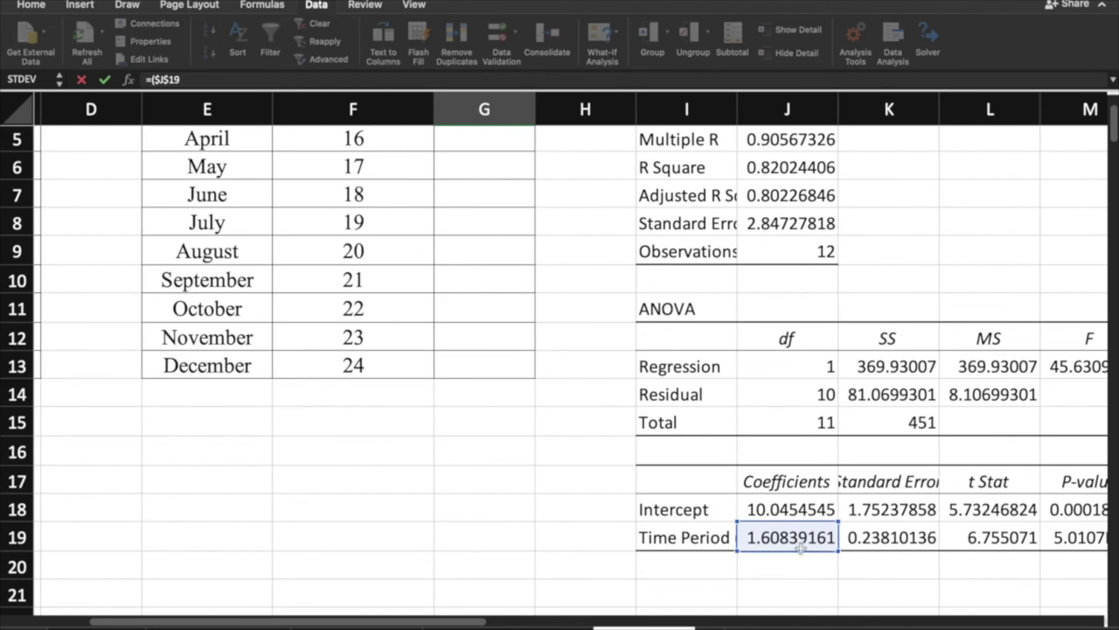
{"action": "scroll", "coordinate": [800, 540], "scroll_direction": "up", "scroll_amount": 4}
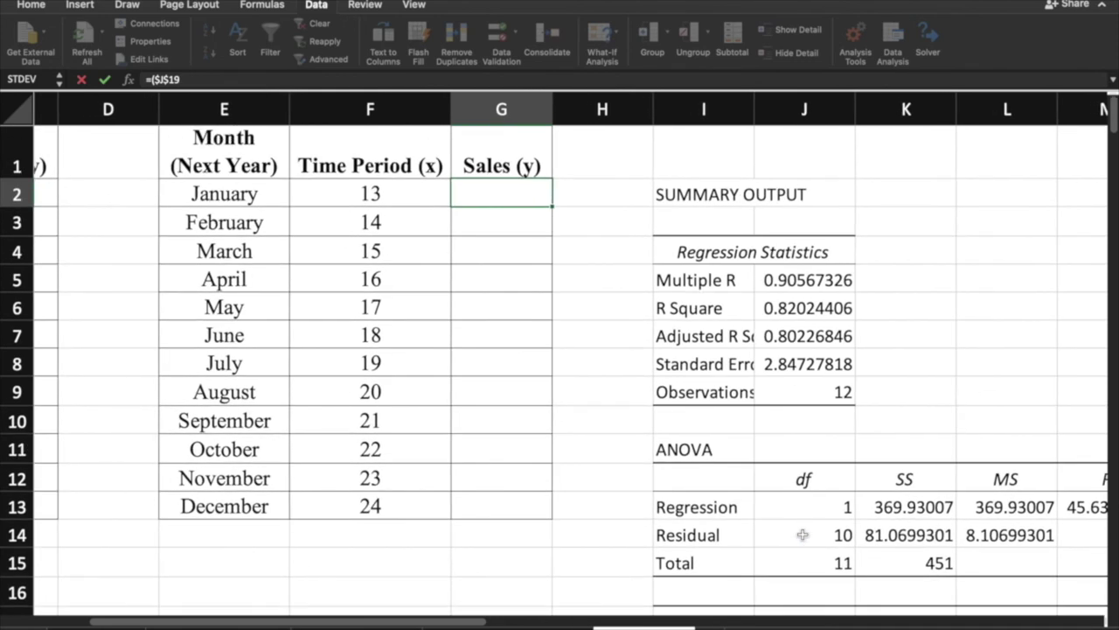
{"action": "left_click", "coordinate": [548, 77]}
{"action": "type", "text": "*"}
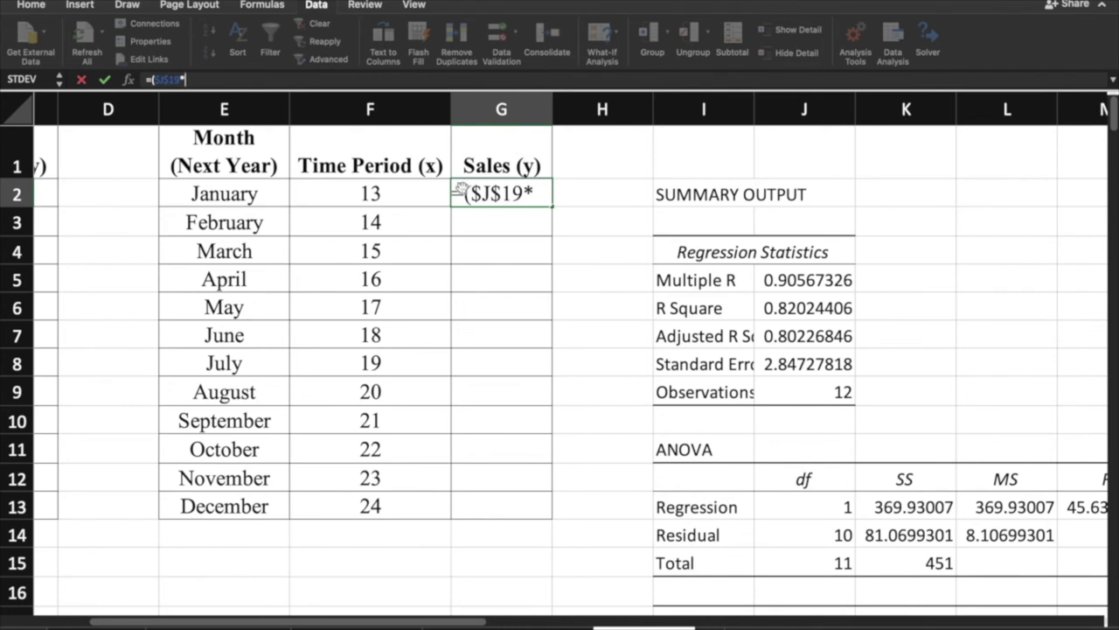
{"action": "left_click", "coordinate": [379, 190]}
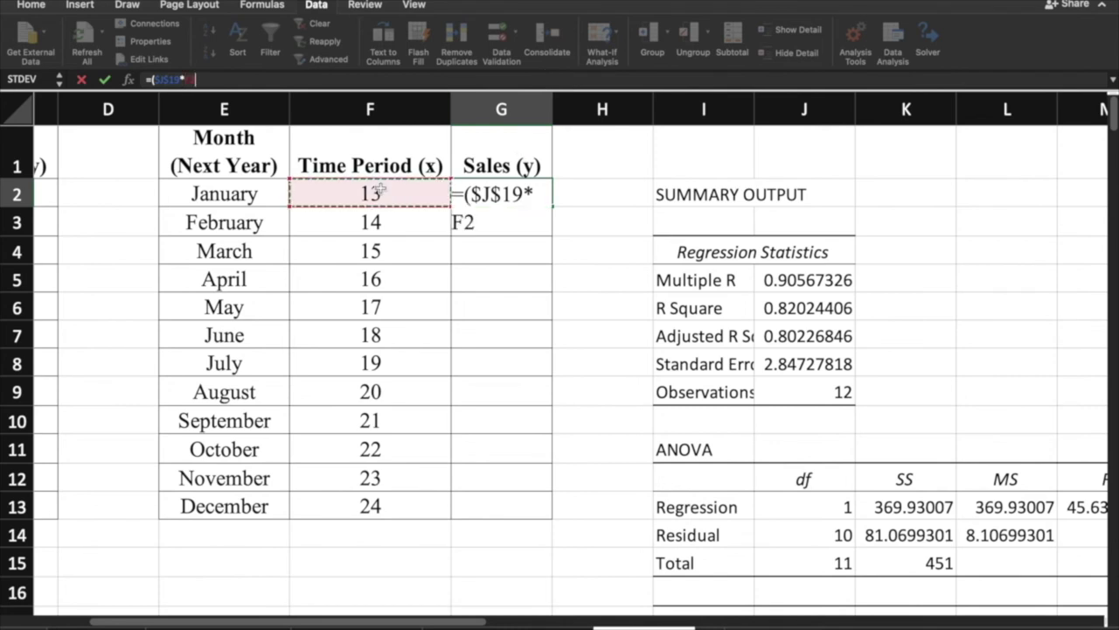
{"action": "type", "text": ")+"}
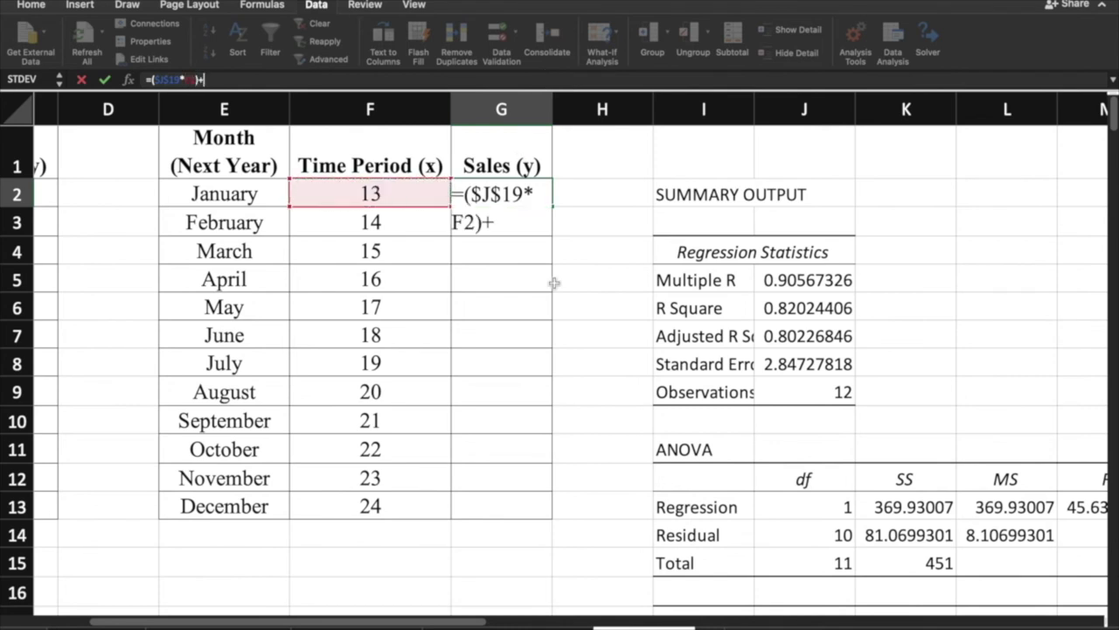
{"action": "scroll", "coordinate": [554, 284], "scroll_direction": "down", "scroll_amount": 5}
{"action": "left_click", "coordinate": [813, 471]}
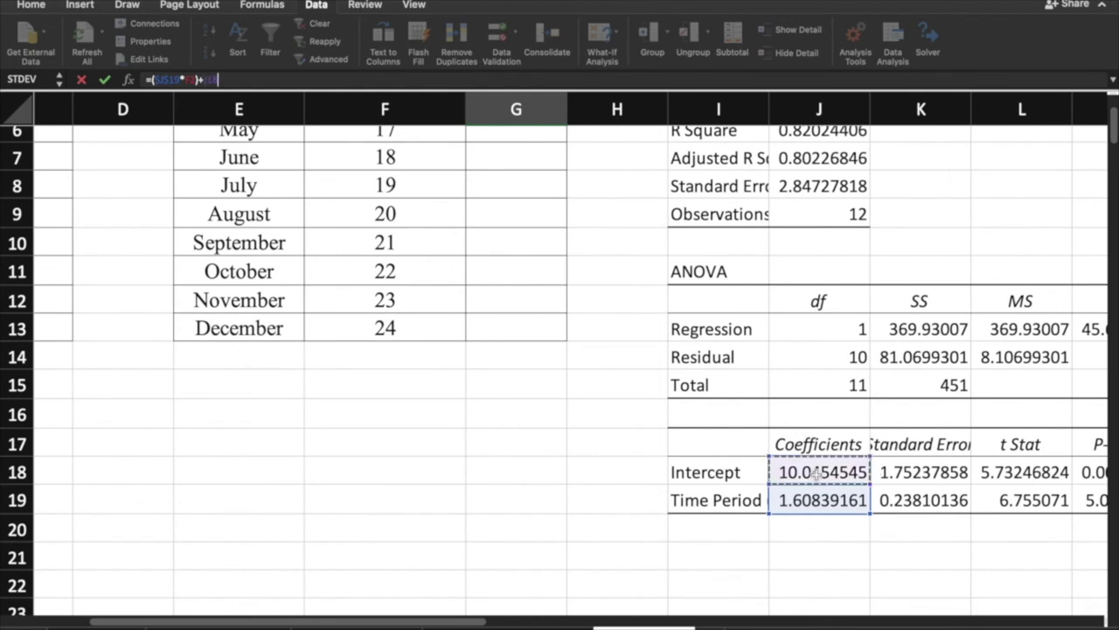
{"action": "key", "text": "F4"}
{"action": "scroll", "coordinate": [817, 474], "scroll_direction": "up", "scroll_amount": 5}
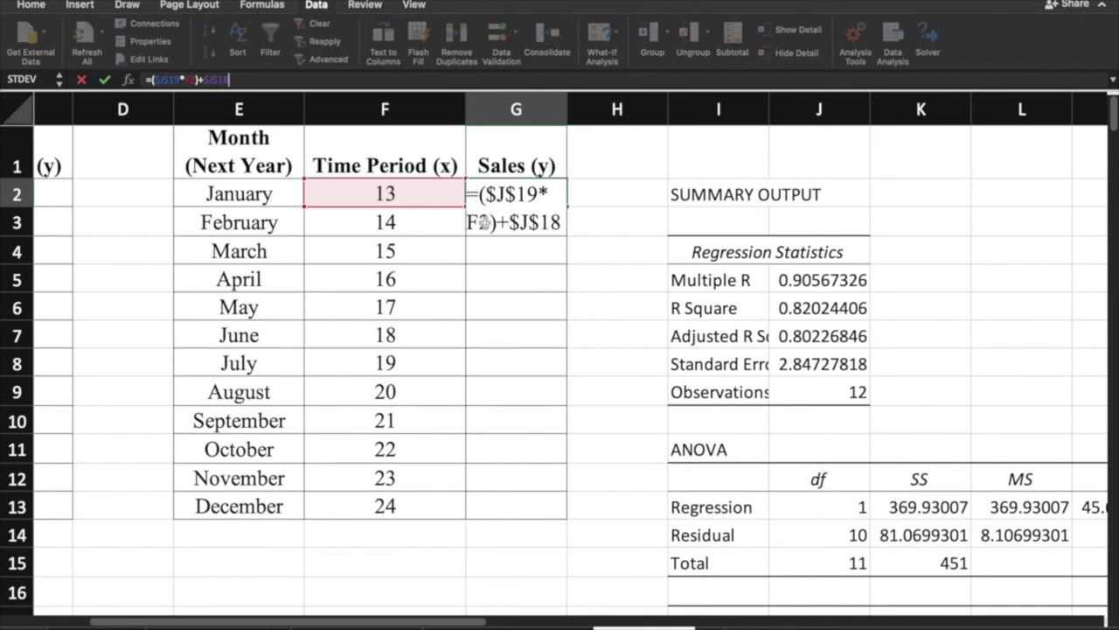
{"action": "scroll", "coordinate": [462, 265], "scroll_direction": "left", "scroll_amount": 1}
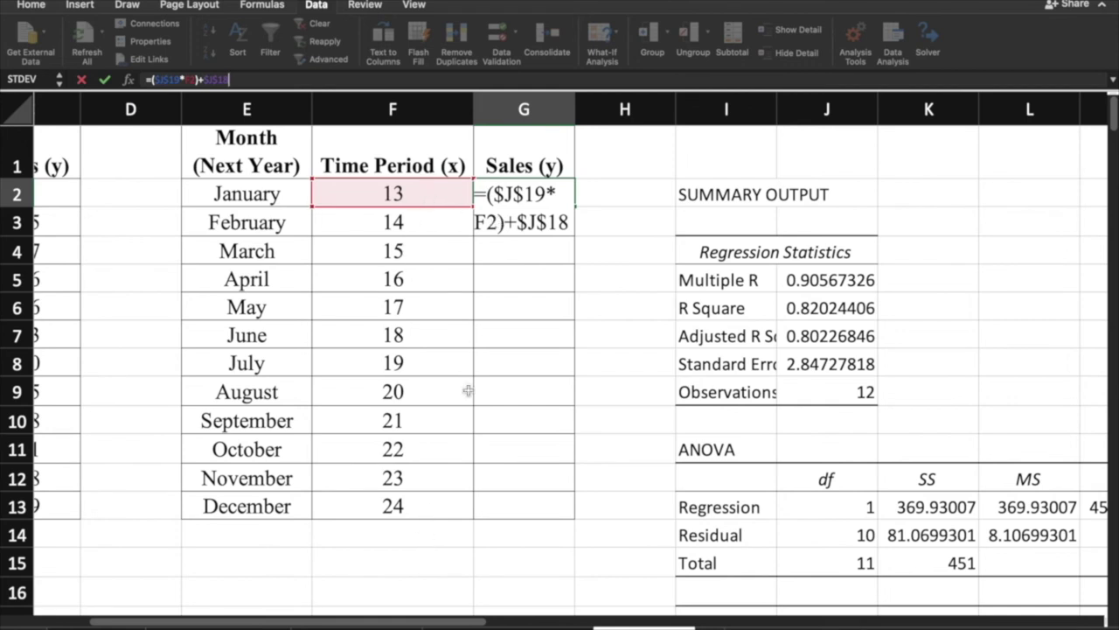
{"action": "key", "text": "Return"}
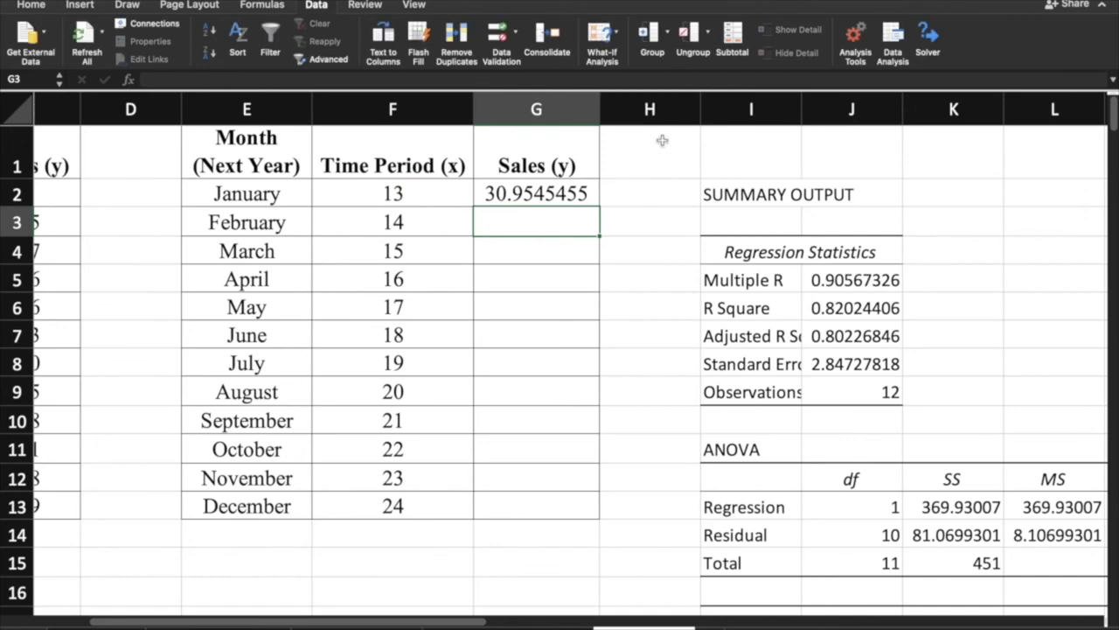
{"action": "scroll", "coordinate": [604, 329], "scroll_direction": "left", "scroll_amount": 5}
{"action": "scroll", "coordinate": [603, 330], "scroll_direction": "right", "scroll_amount": 2}
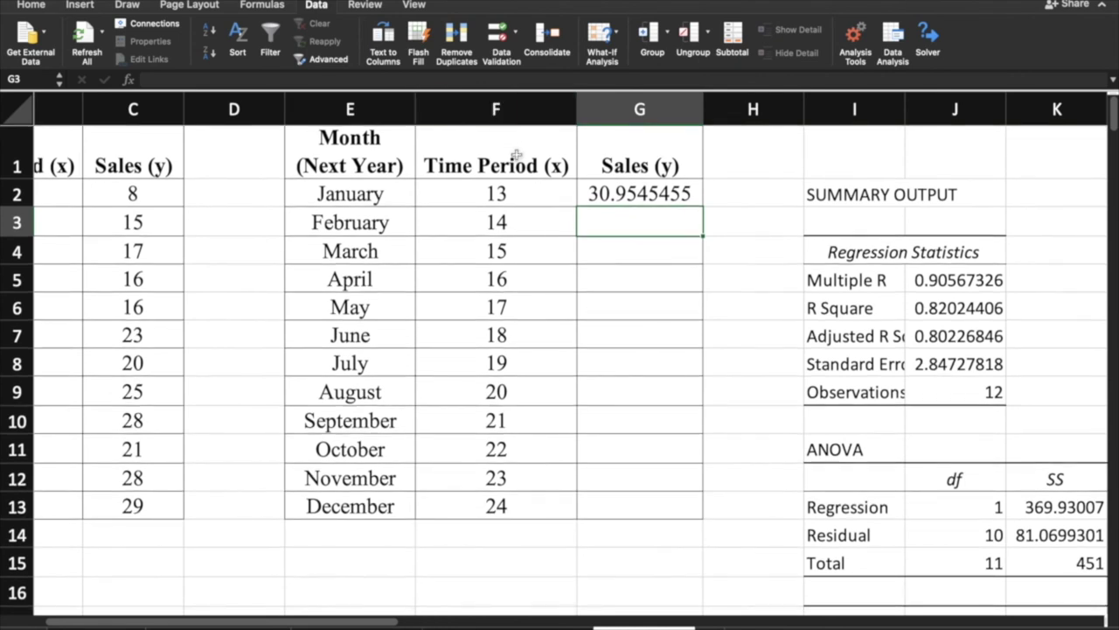
{"action": "left_click", "coordinate": [527, 195]}
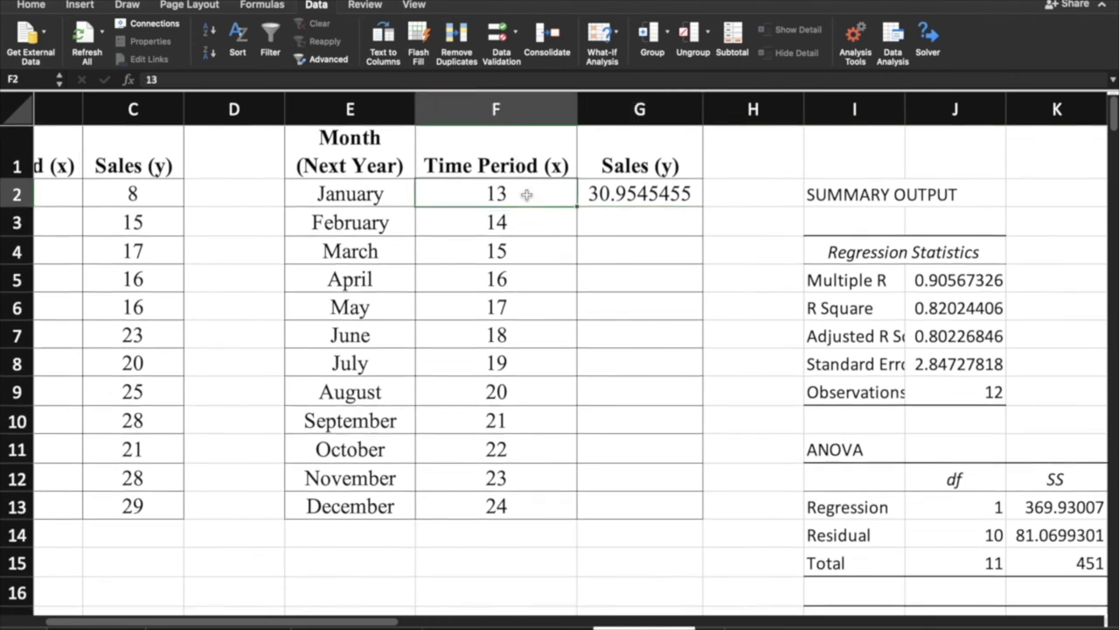
{"action": "left_click", "coordinate": [381, 192]}
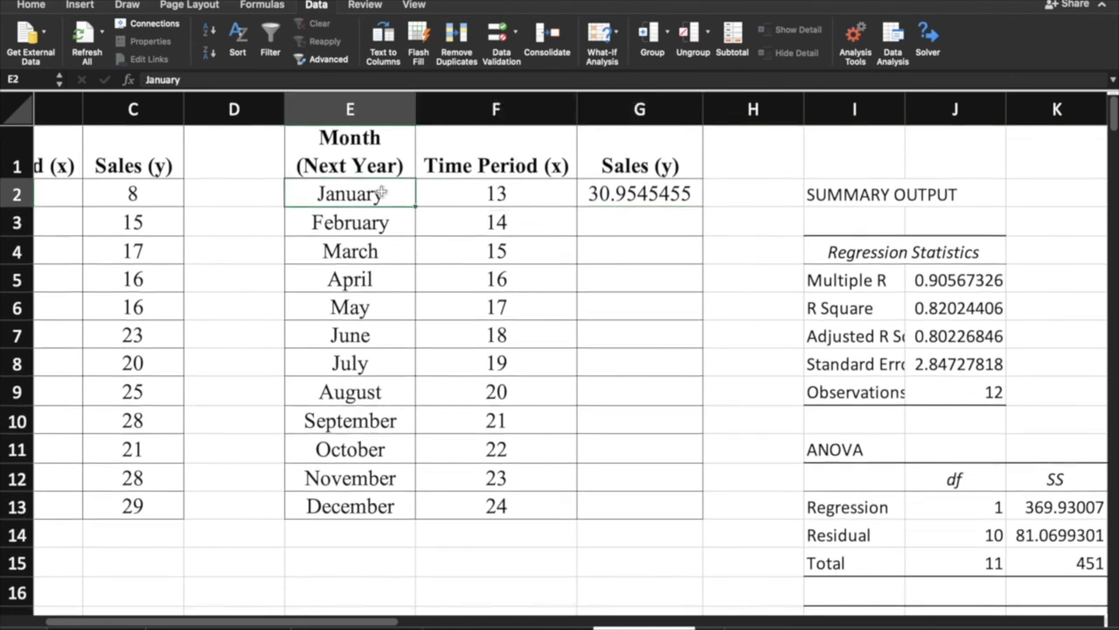
{"action": "left_click", "coordinate": [681, 152]}
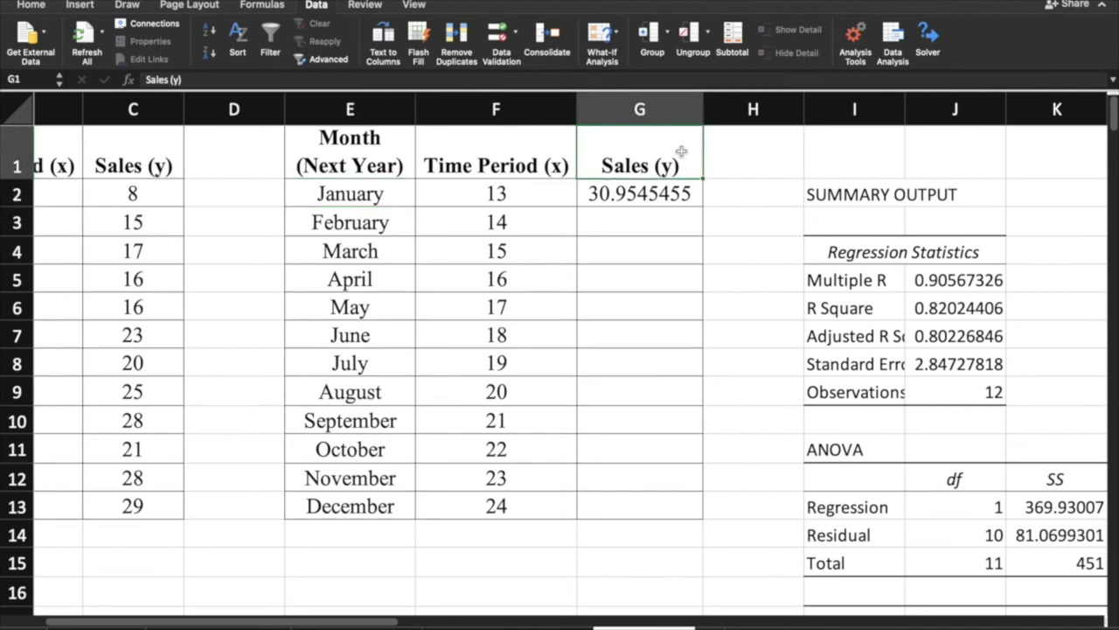
Copy January's forecast formula from G2 into G3:G13 for February through December.
{"action": "left_click", "coordinate": [648, 195]}
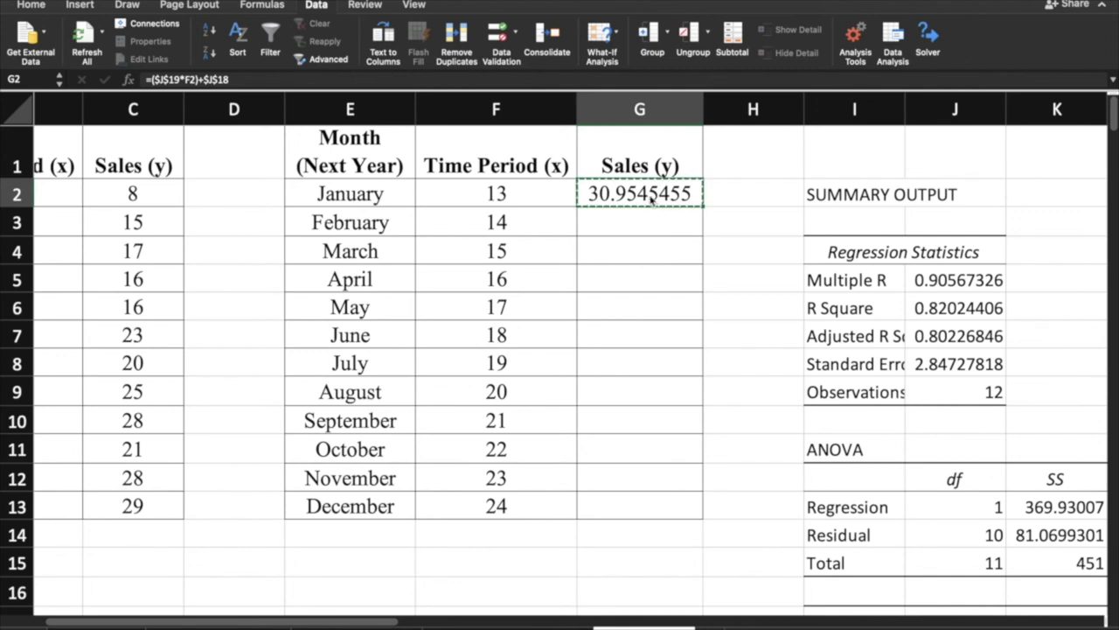
{"action": "key", "text": "super+c"}
{"action": "key", "text": "Down"}
{"action": "key", "text": "shift+Down"}
{"action": "key", "text": "shift+Down"}
{"action": "key", "text": "shift+Down"}
{"action": "key", "text": "shift+Down"}
{"action": "key", "text": "shift+Down"}
{"action": "key", "text": "shift+Down"}
{"action": "key", "text": "shift+Down"}
{"action": "key", "text": "shift+Down"}
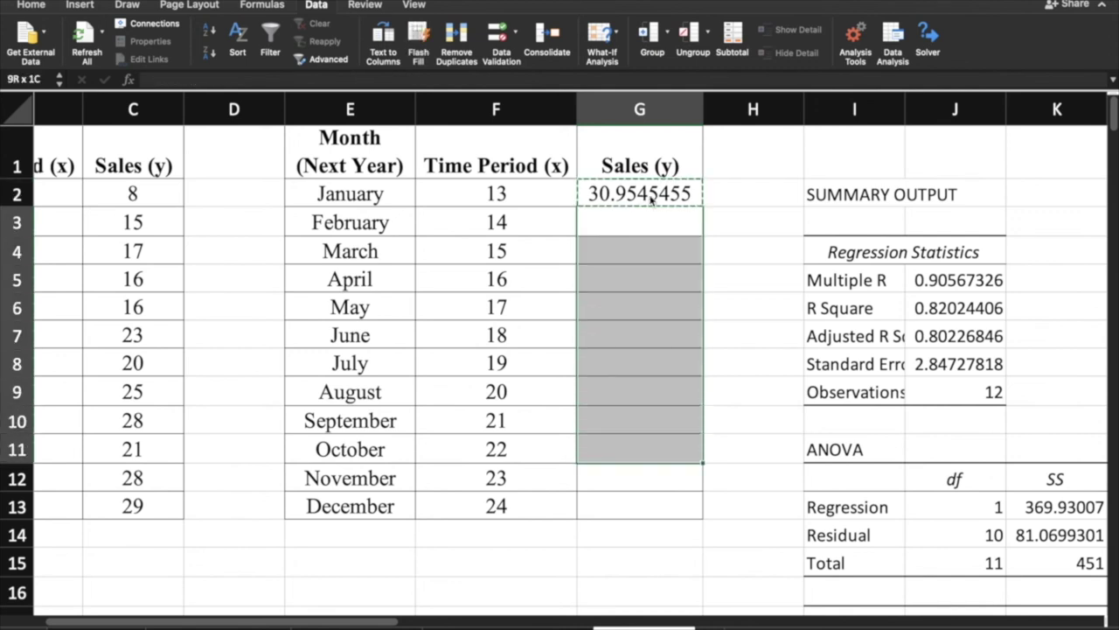
{"action": "key", "text": "shift+Down"}
{"action": "key", "text": "shift+Down"}
{"action": "key", "text": "super+v"}
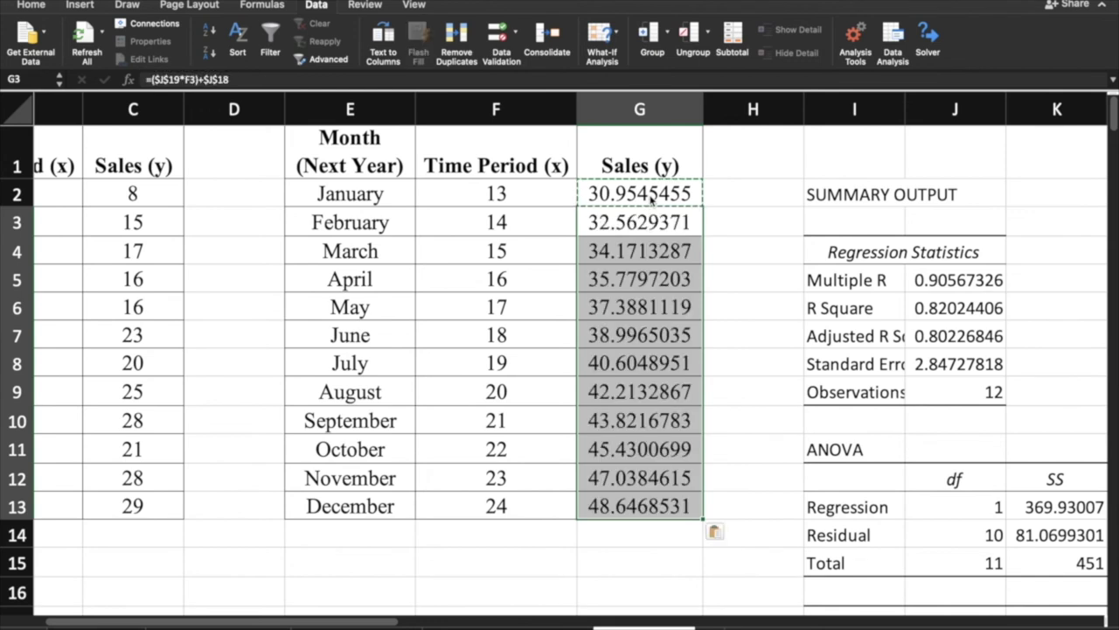
{"action": "left_click", "coordinate": [651, 445]}
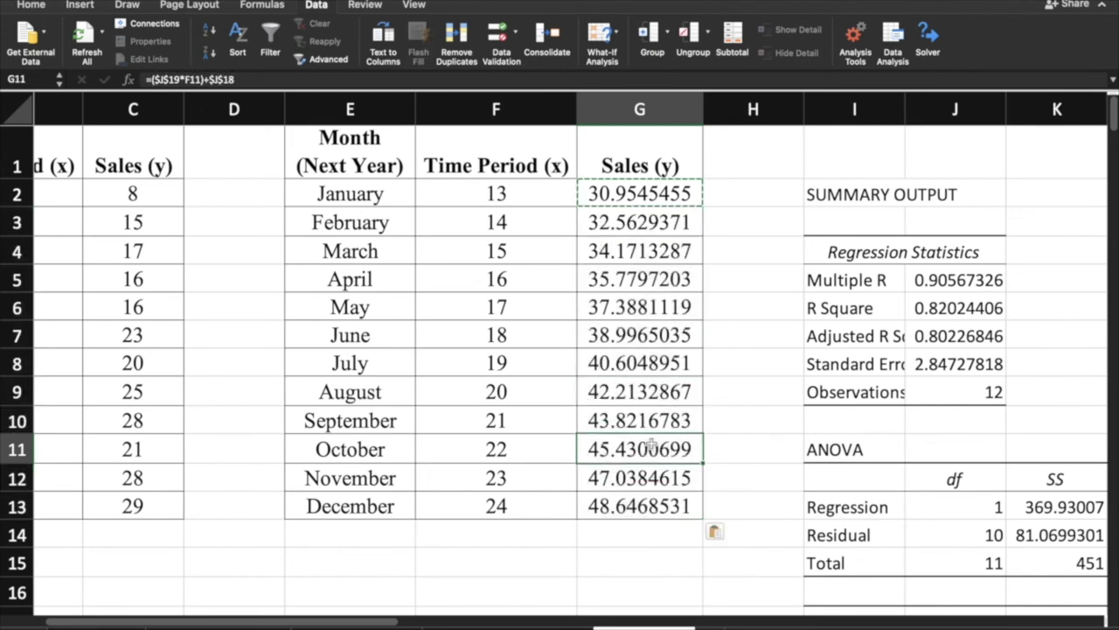
{"action": "left_click", "coordinate": [498, 508]}
{"action": "left_click", "coordinate": [662, 507]}
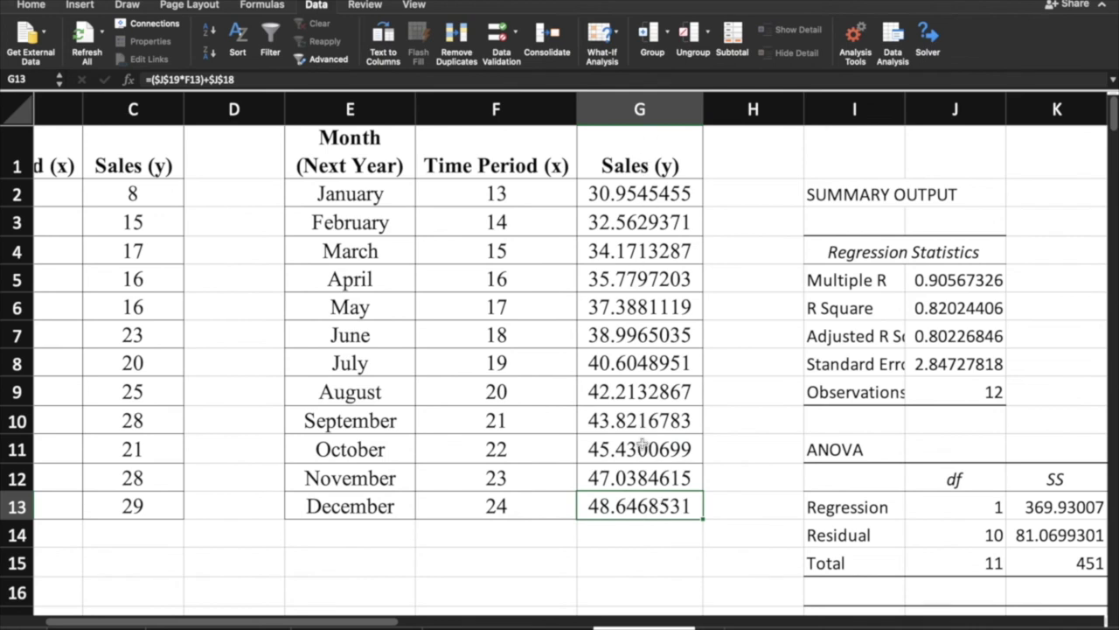
Copy next year's months, time periods and forecast sales from E2:G13 and paste them below the original data, starting at A14.
{"action": "scroll", "coordinate": [758, 531], "scroll_direction": "left", "scroll_amount": 1}
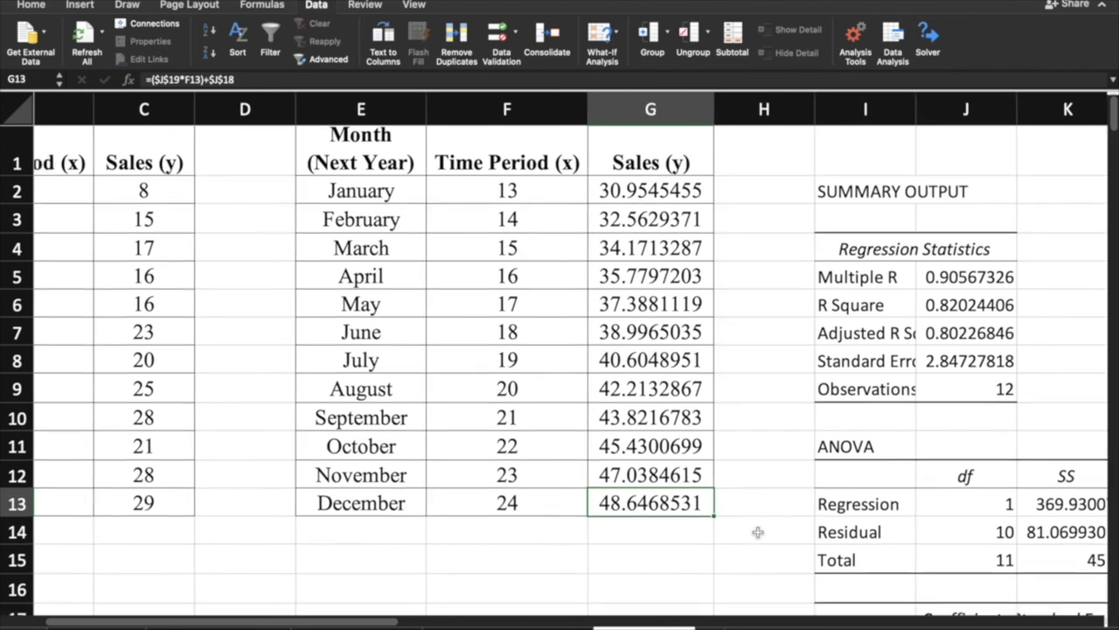
{"action": "scroll", "coordinate": [757, 532], "scroll_direction": "left", "scroll_amount": 5}
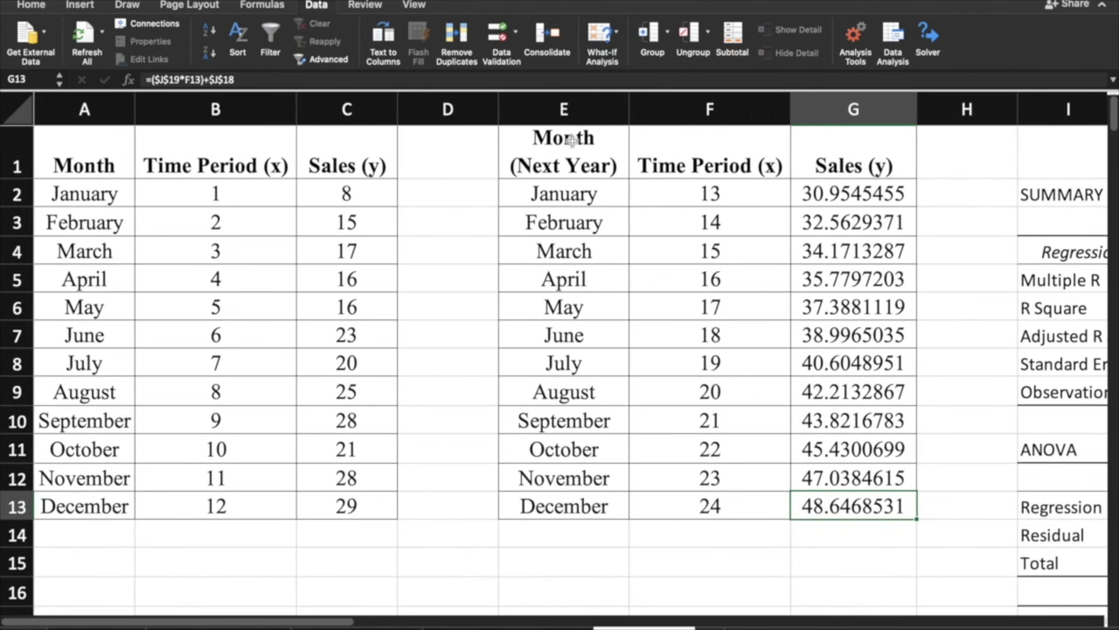
{"action": "left_click_drag", "start_coordinate": [514, 193], "coordinate": [814, 506]}
{"action": "key", "text": "super+c"}
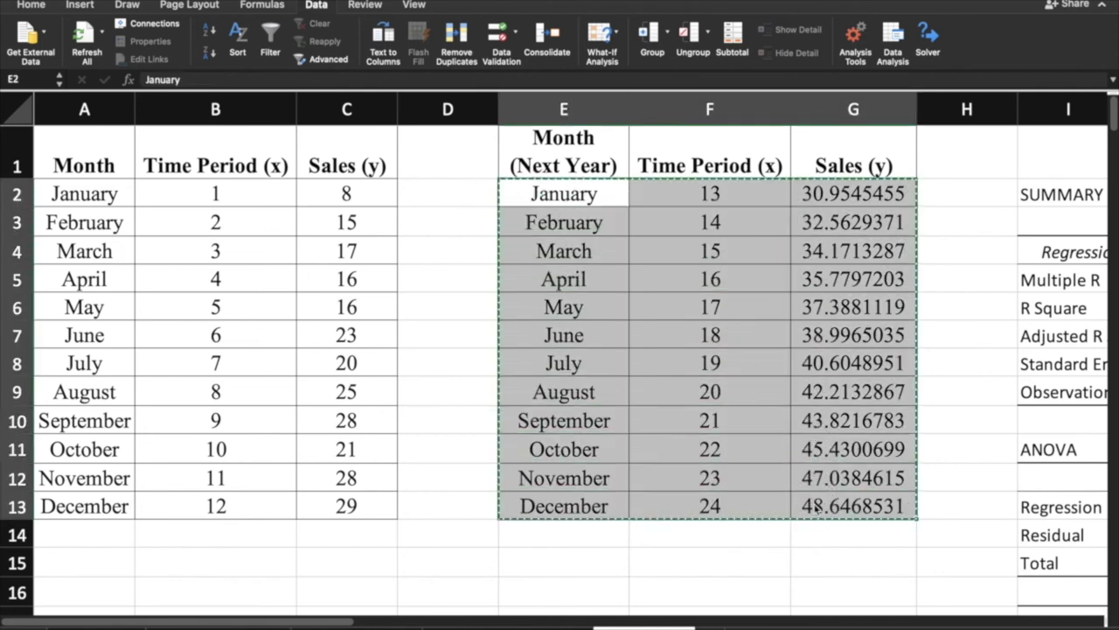
{"action": "left_click_drag", "start_coordinate": [216, 419], "coordinate": [74, 533]}
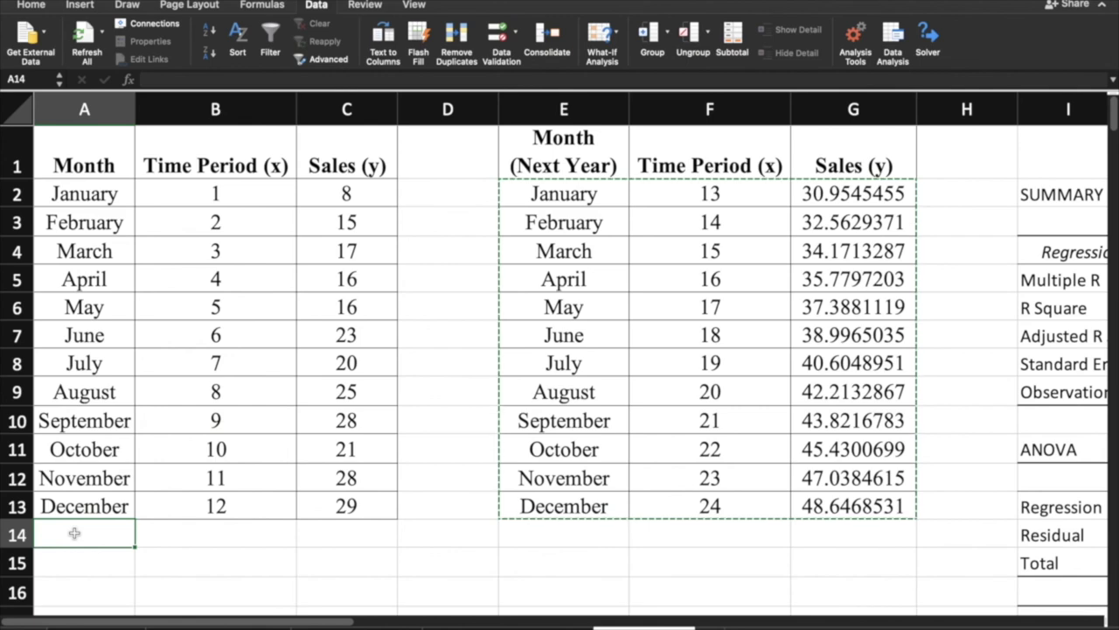
{"action": "key", "text": "super+v"}
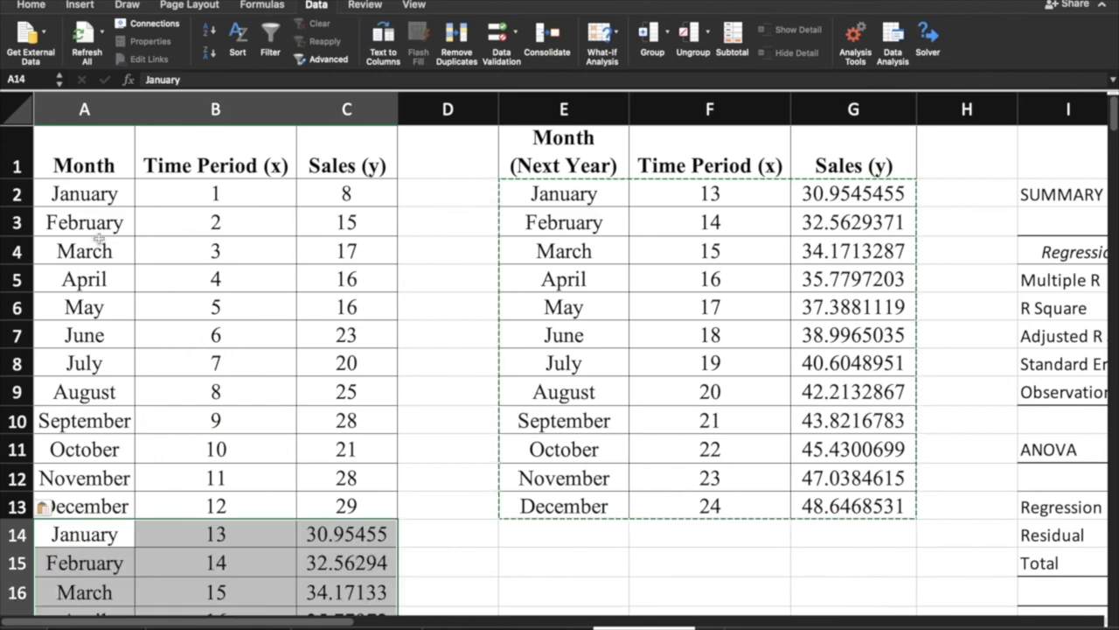
Insert a line chart of the Month and Sales (y) data in A1:A13 and C1:C13, shrunk and placed over columns E to G from row 1.
{"action": "left_click_drag", "start_coordinate": [87, 155], "coordinate": [98, 502]}
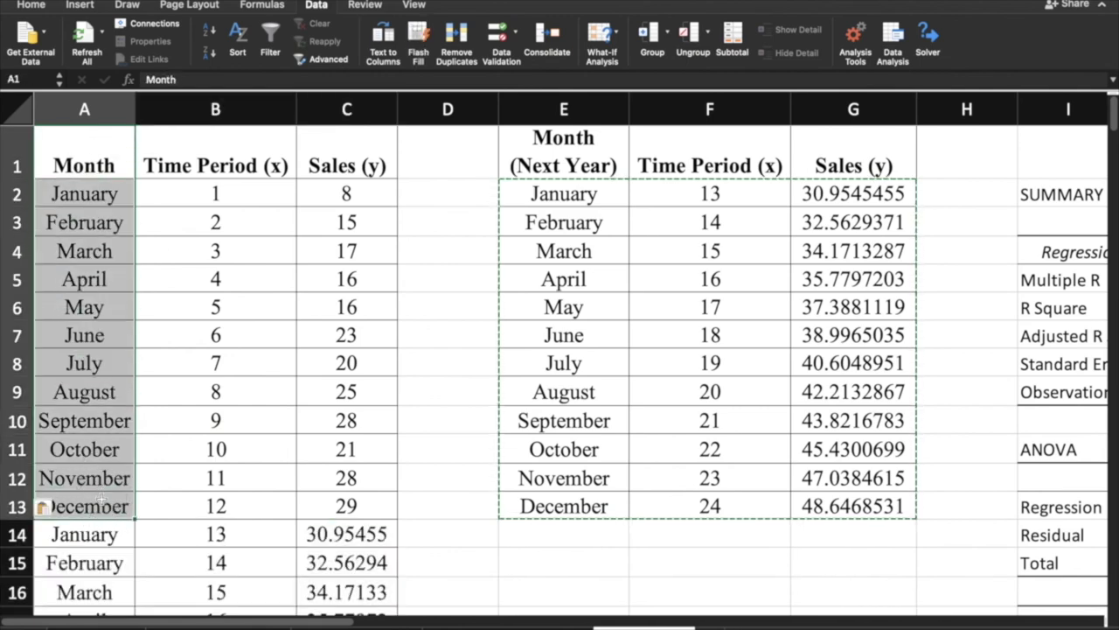
{"action": "left_click_drag", "start_coordinate": [348, 154], "coordinate": [346, 506]}
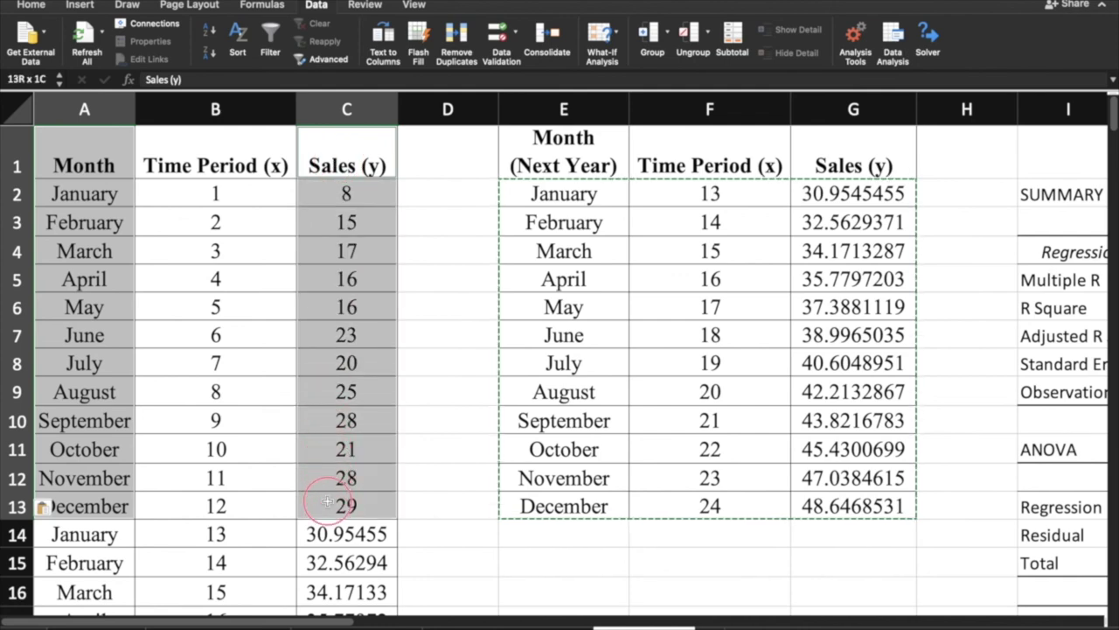
{"action": "left_click", "coordinate": [80, 5]}
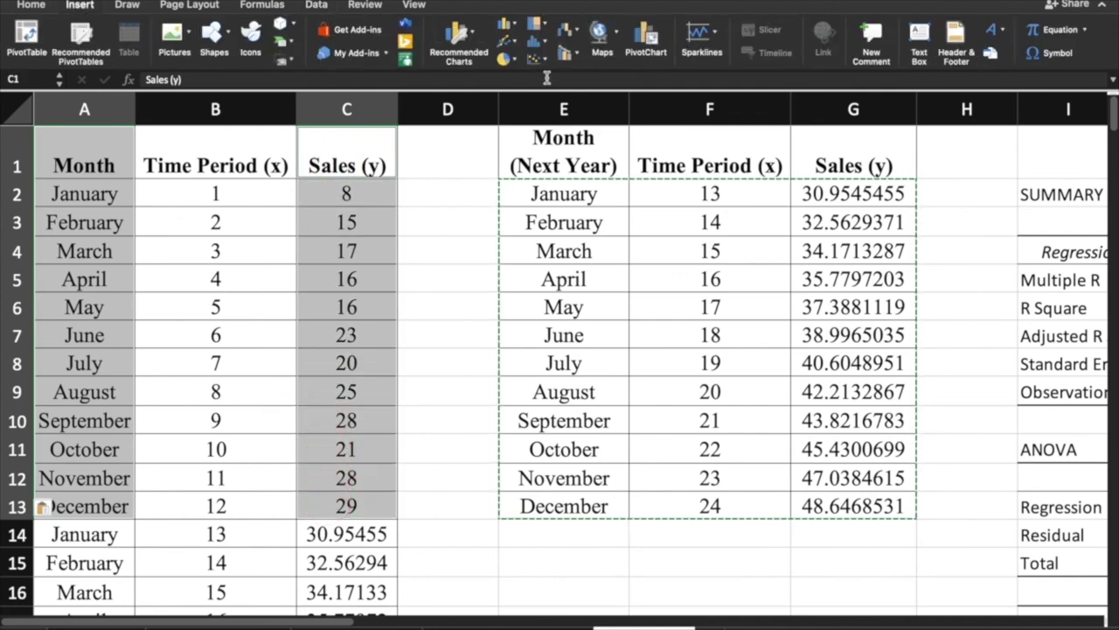
{"action": "left_click", "coordinate": [459, 35]}
{"action": "left_click", "coordinate": [532, 124]}
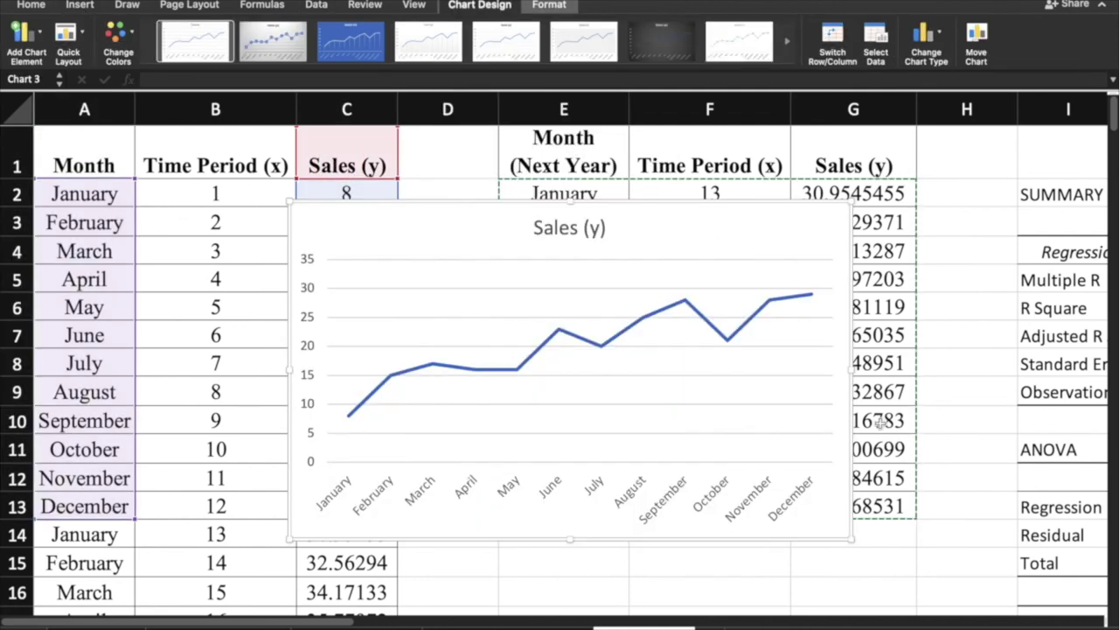
{"action": "left_click_drag", "start_coordinate": [853, 538], "coordinate": [749, 433]}
{"action": "left_click_drag", "start_coordinate": [727, 221], "coordinate": [888, 139]}
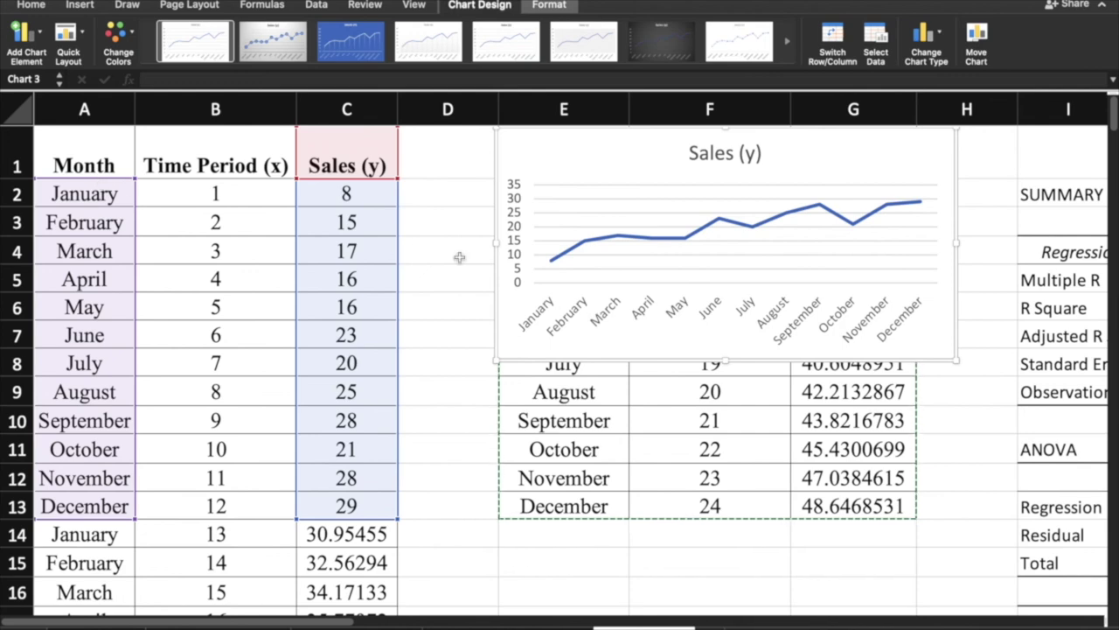
Insert a line chart of the Month and Sales (y) data in A1:A25 and C1:C25, including the appended forecast months.
{"action": "left_click_drag", "start_coordinate": [91, 159], "coordinate": [103, 538]}
{"action": "scroll", "coordinate": [272, 399], "scroll_direction": "up", "scroll_amount": 5}
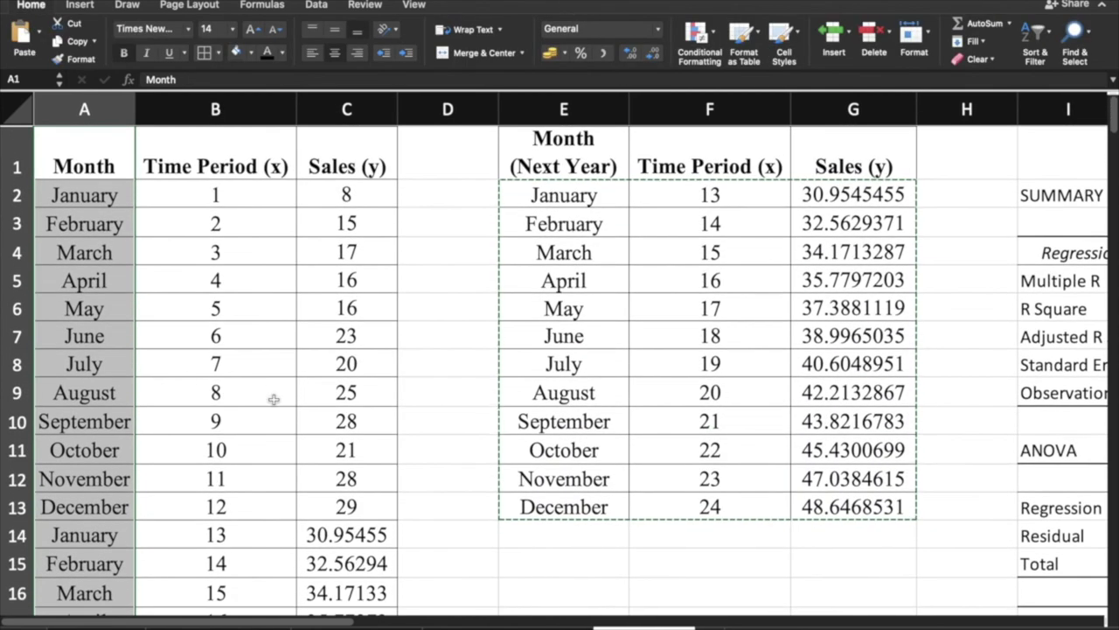
{"action": "left_click", "coordinate": [357, 157], "text": "super"}
{"action": "left_click_drag", "start_coordinate": [357, 157], "coordinate": [398, 584]}
{"action": "left_click_drag", "start_coordinate": [395, 572], "coordinate": [400, 525]}
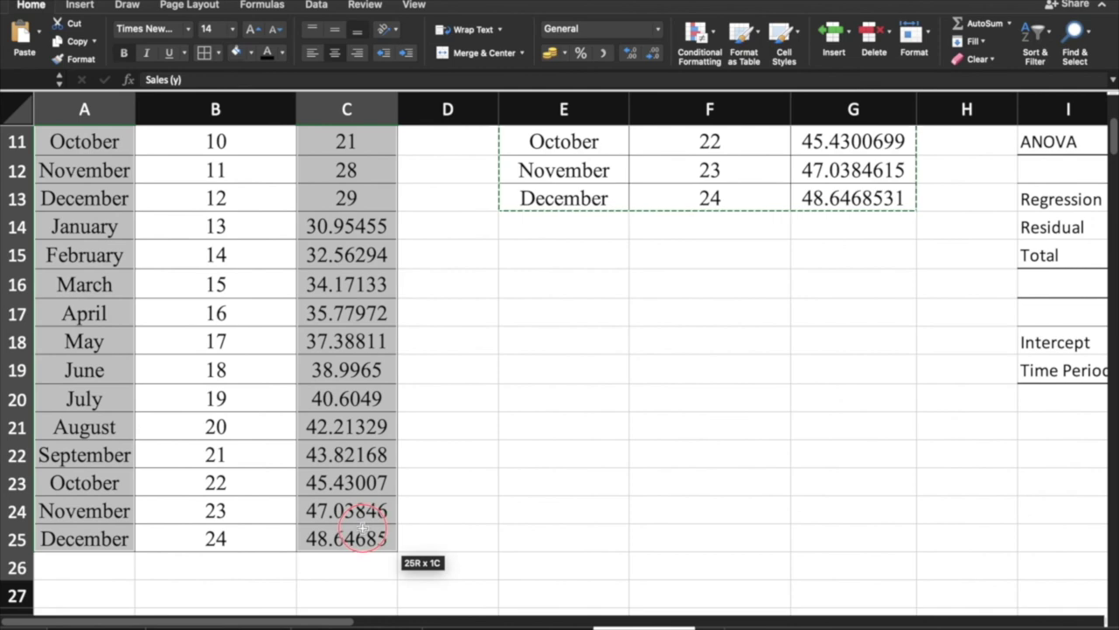
{"action": "scroll", "coordinate": [559, 367], "scroll_direction": "up", "scroll_amount": 5}
{"action": "key", "text": "alt+F1"}
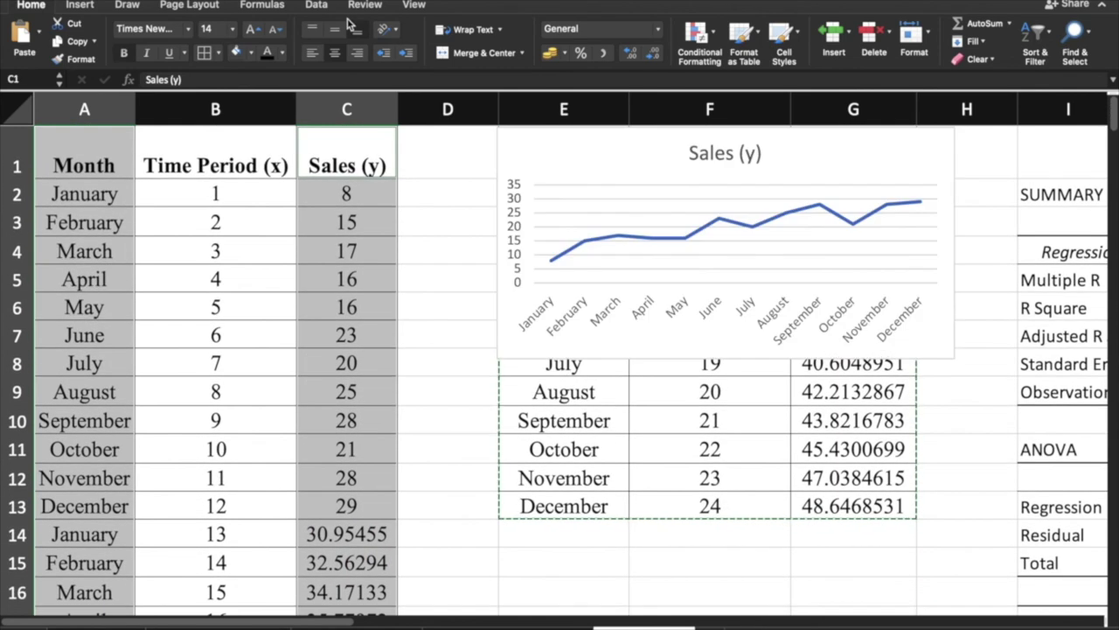
{"action": "left_click", "coordinate": [88, 6]}
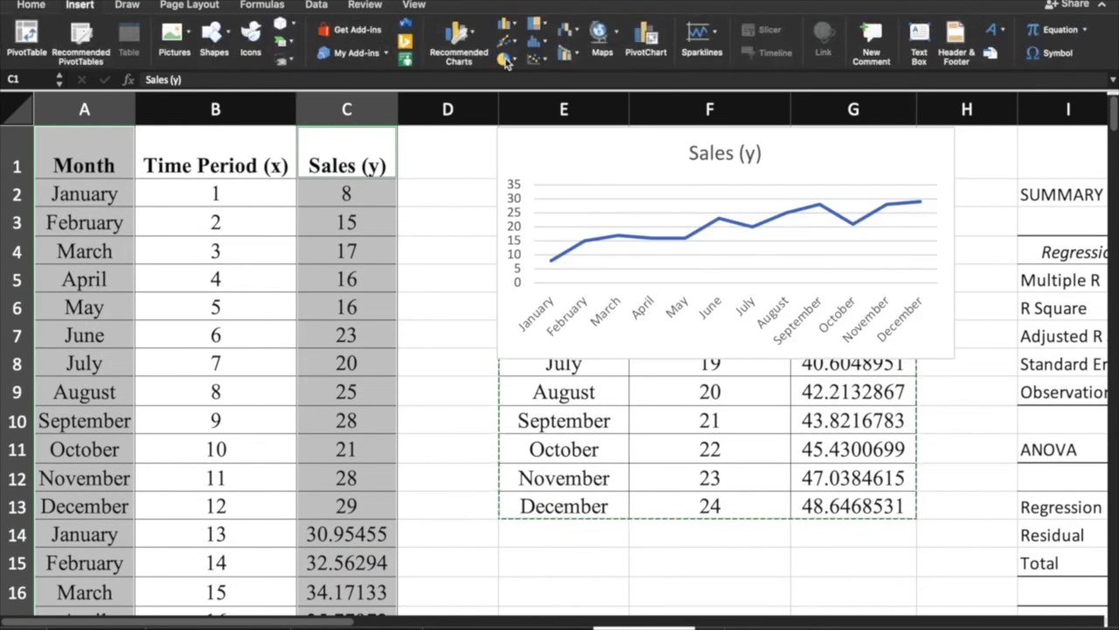
{"action": "left_click", "coordinate": [488, 42]}
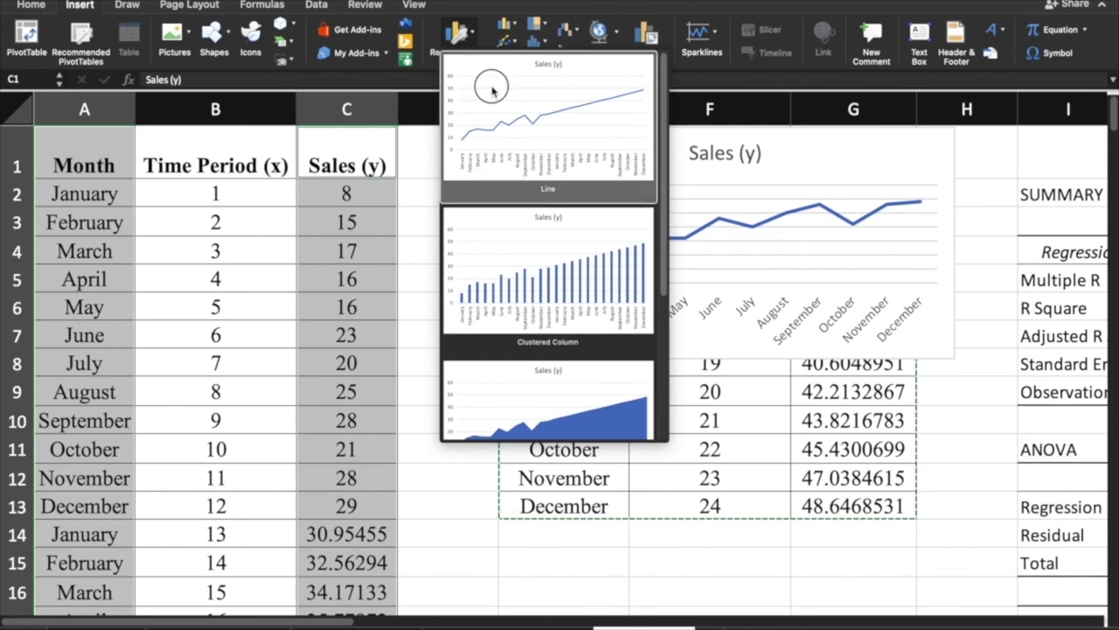
{"action": "left_click", "coordinate": [491, 87]}
Place the 24-month chart directly below the 12-month chart over columns E to G and shrink it to the same width.
{"action": "left_click_drag", "start_coordinate": [603, 201], "coordinate": [723, 264]}
{"action": "scroll", "coordinate": [722, 228], "scroll_direction": "down", "scroll_amount": 3}
{"action": "scroll", "coordinate": [721, 227], "scroll_direction": "right", "scroll_amount": 1}
{"action": "left_click_drag", "start_coordinate": [737, 224], "coordinate": [814, 302]}
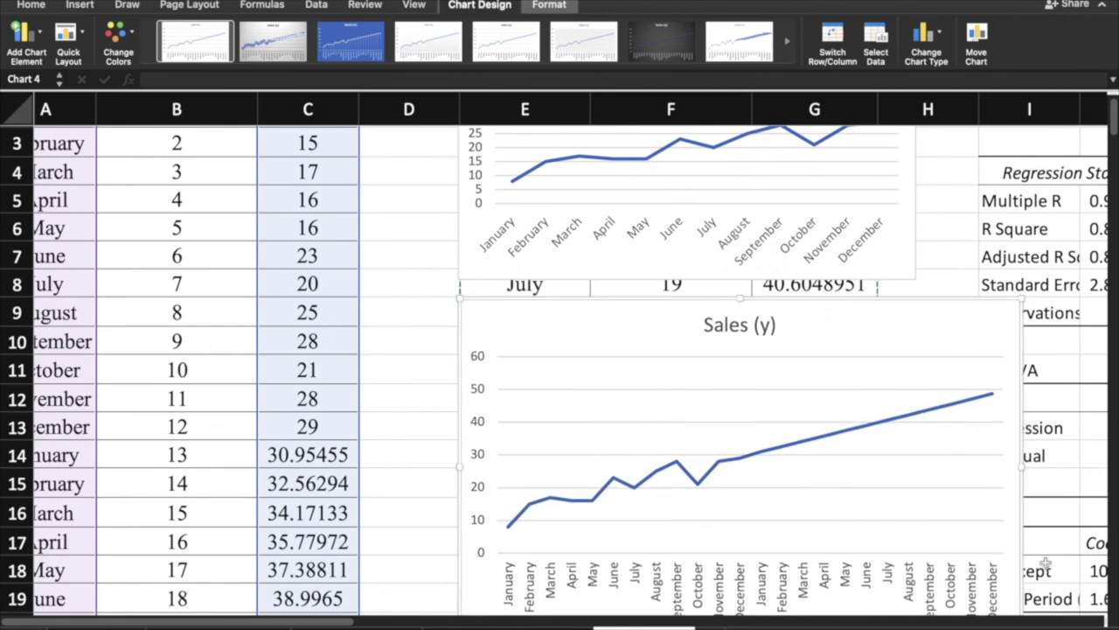
{"action": "left_click_drag", "start_coordinate": [1027, 302], "coordinate": [915, 324]}
{"action": "left_click_drag", "start_coordinate": [825, 393], "coordinate": [787, 294]}
Apply the dark grey gradient chart style with the blue line to both the 12-month and the 24-month sales charts.
{"action": "left_click", "coordinate": [623, 254]}
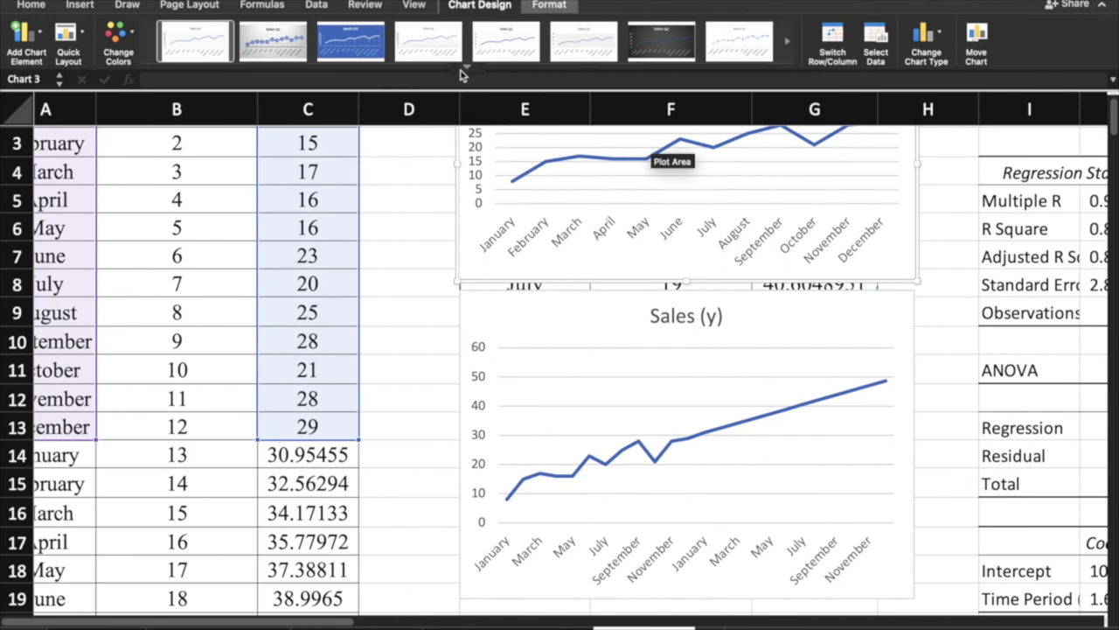
{"action": "left_click", "coordinate": [465, 68]}
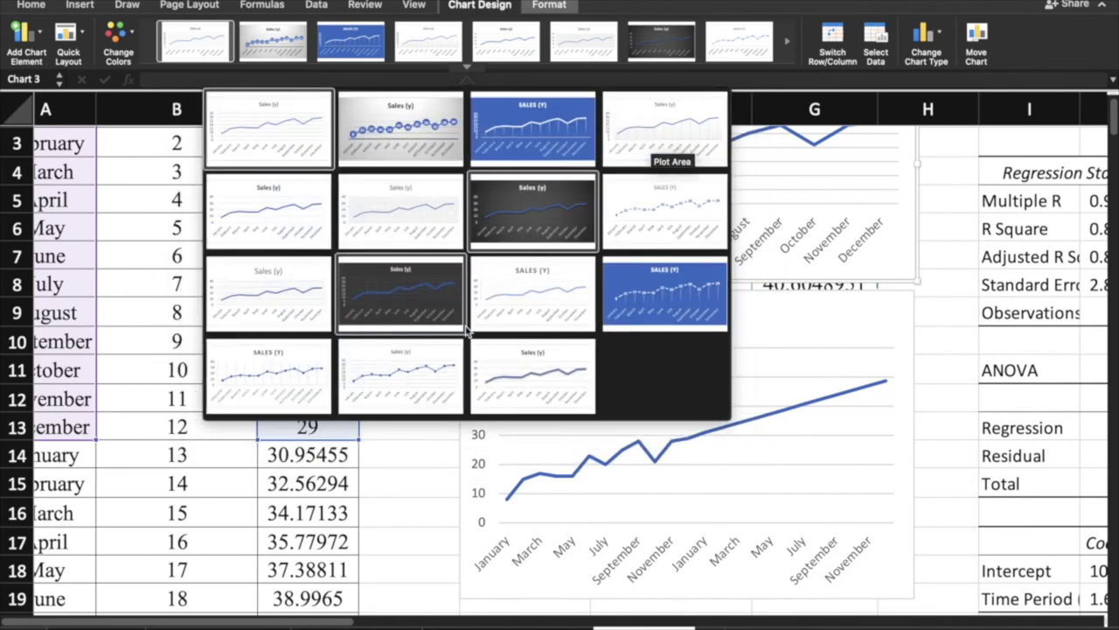
{"action": "left_click", "coordinate": [525, 225]}
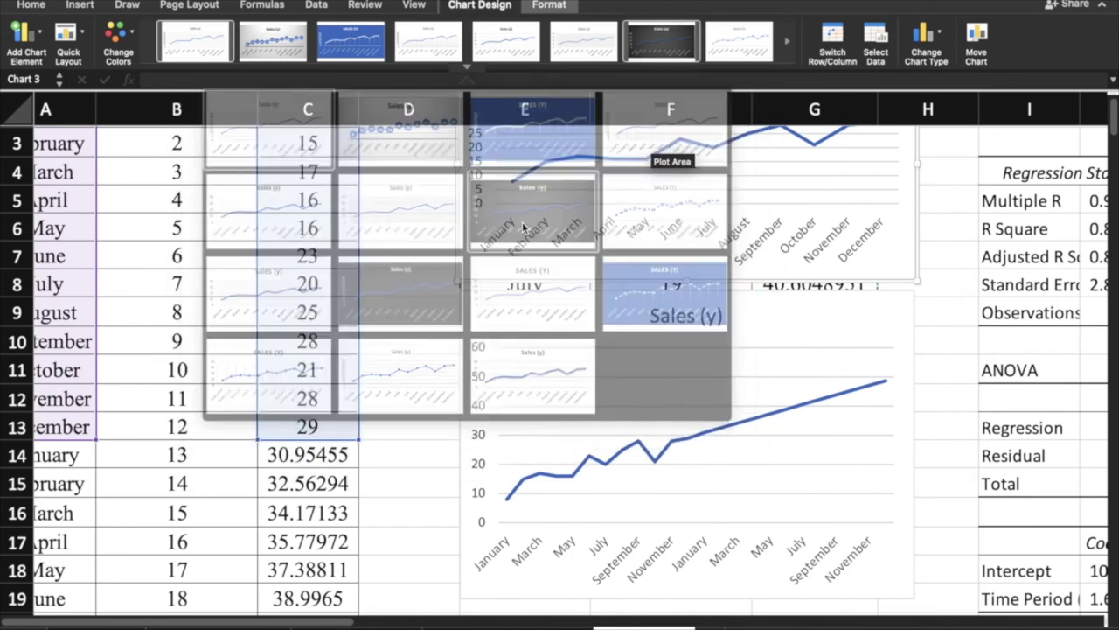
{"action": "left_click", "coordinate": [600, 294]}
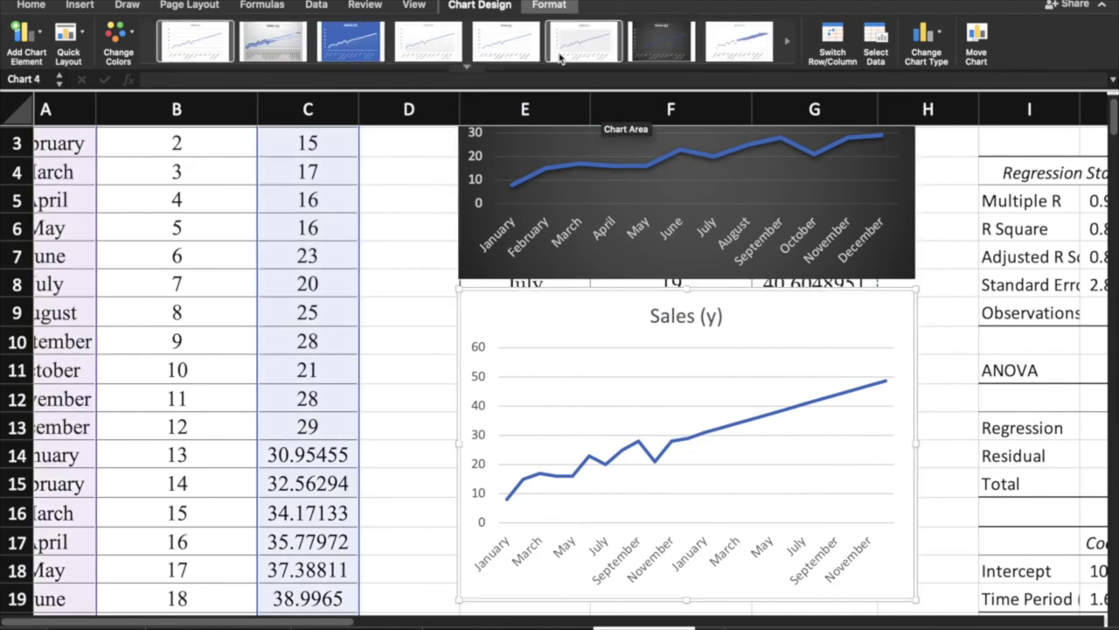
{"action": "left_click", "coordinate": [661, 41]}
{"action": "scroll", "coordinate": [936, 279], "scroll_direction": "up", "scroll_amount": 3}
{"action": "scroll", "coordinate": [931, 278], "scroll_direction": "left", "scroll_amount": 1}
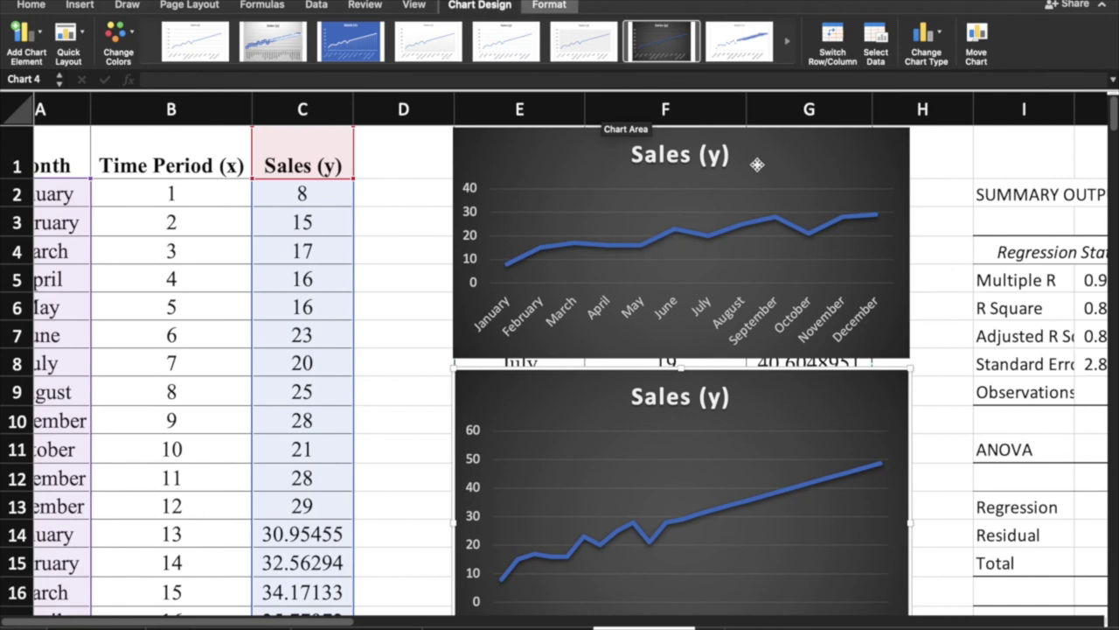
Compare the 12-month sales chart with the 24-month chart, following the line through the forecast months to its last point.
{"action": "left_click", "coordinate": [757, 164]}
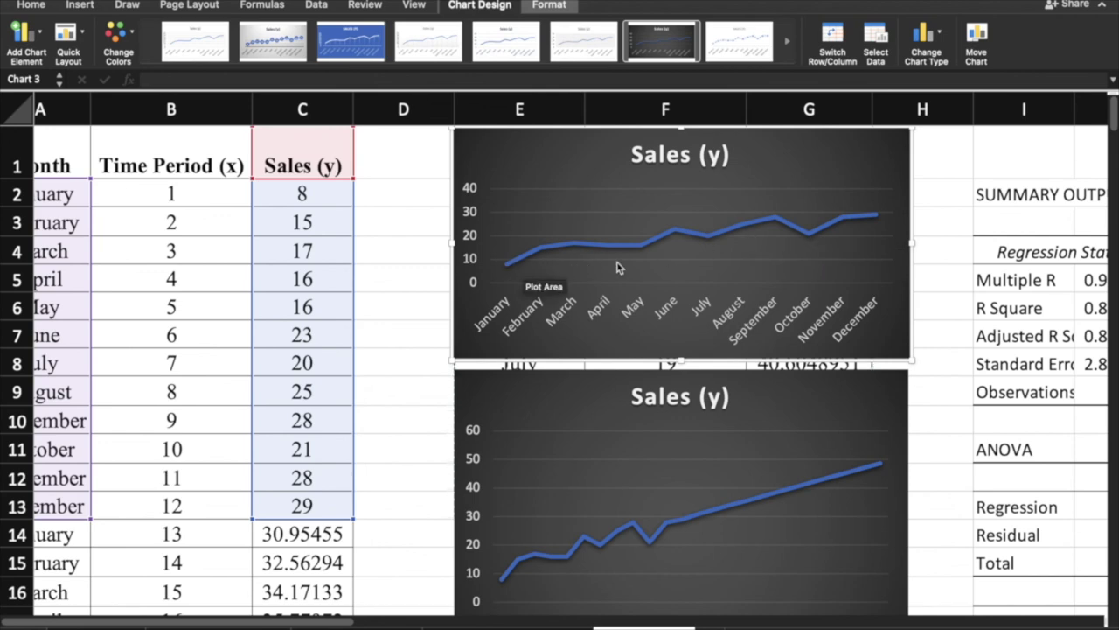
{"action": "scroll", "coordinate": [778, 238], "scroll_direction": "down", "scroll_amount": 4}
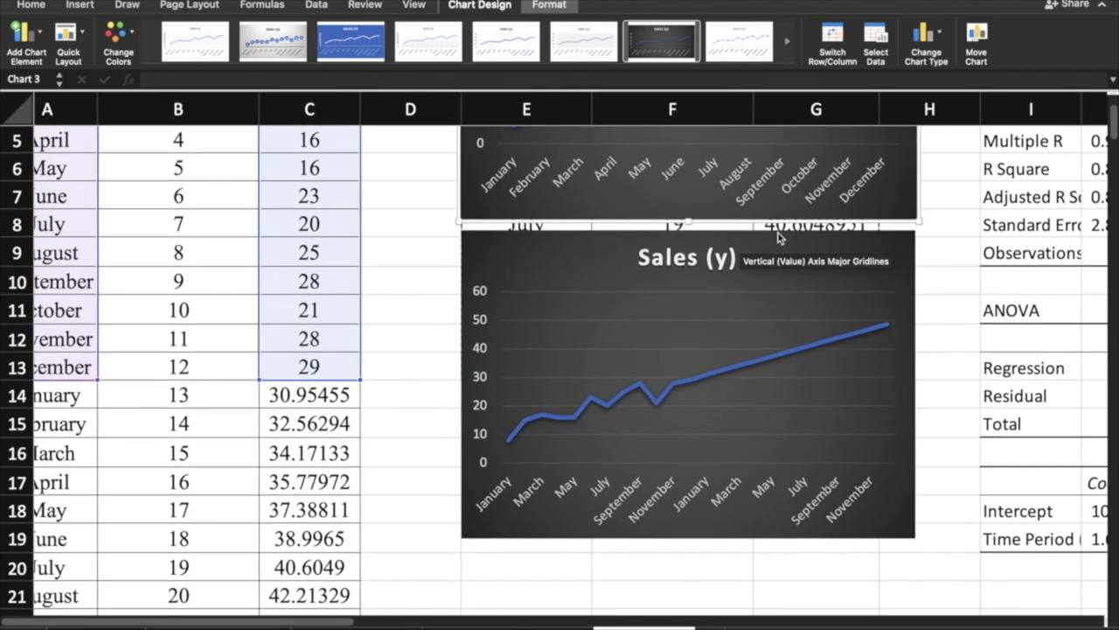
{"action": "left_click", "coordinate": [552, 435]}
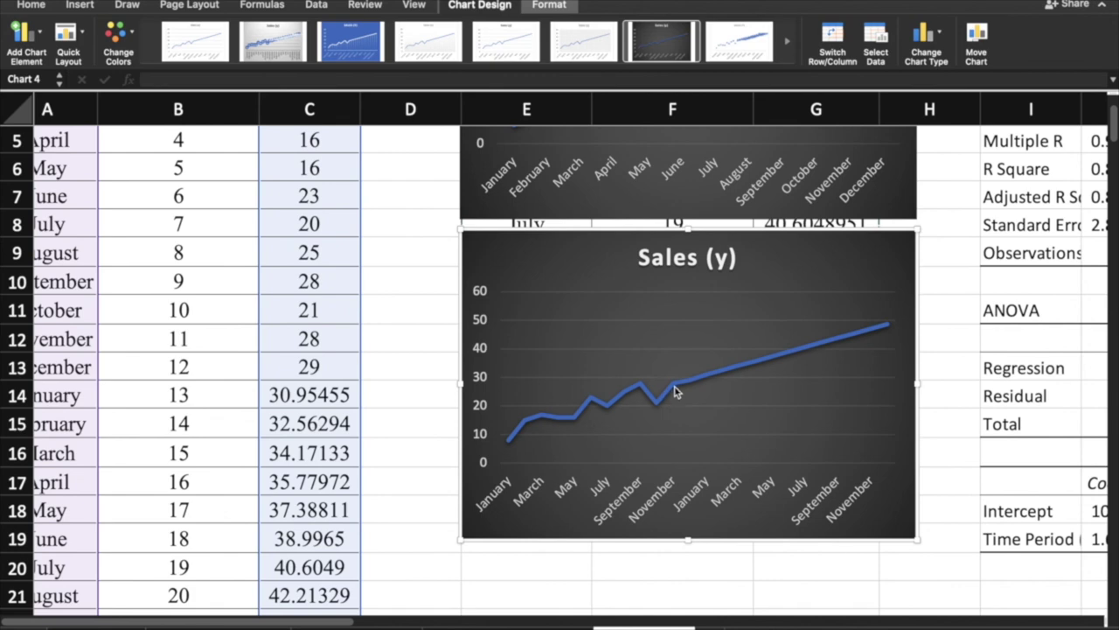
{"action": "mouse_move", "coordinate": [684, 388]}
{"action": "scroll", "coordinate": [877, 339], "scroll_direction": "down", "scroll_amount": 1}
{"action": "scroll", "coordinate": [877, 339], "scroll_direction": "right", "scroll_amount": 1}
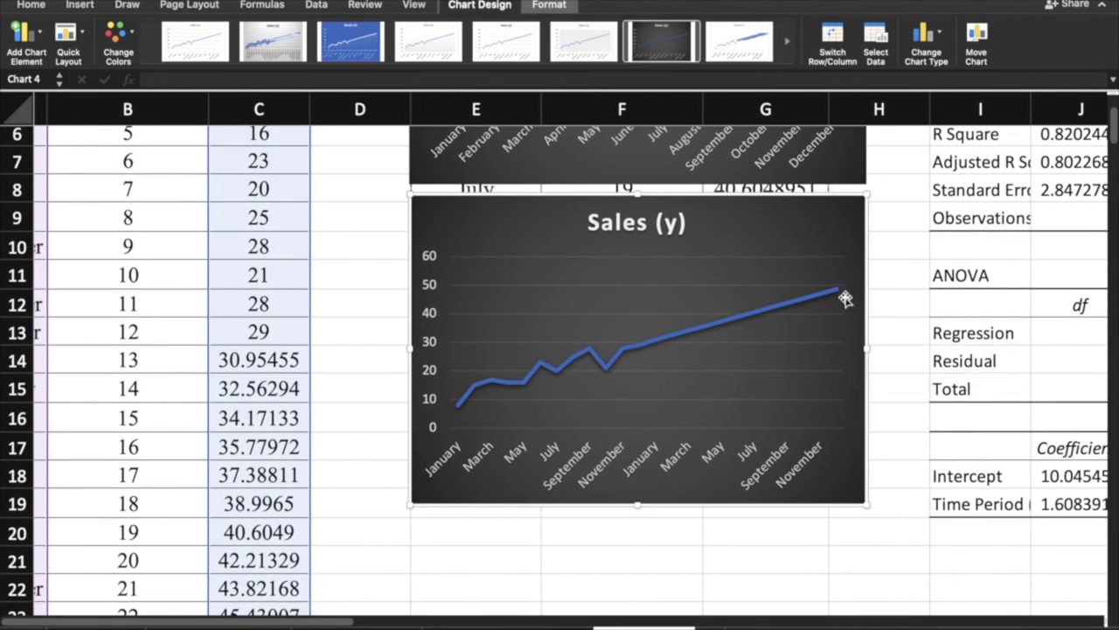
{"action": "mouse_move", "coordinate": [838, 297]}
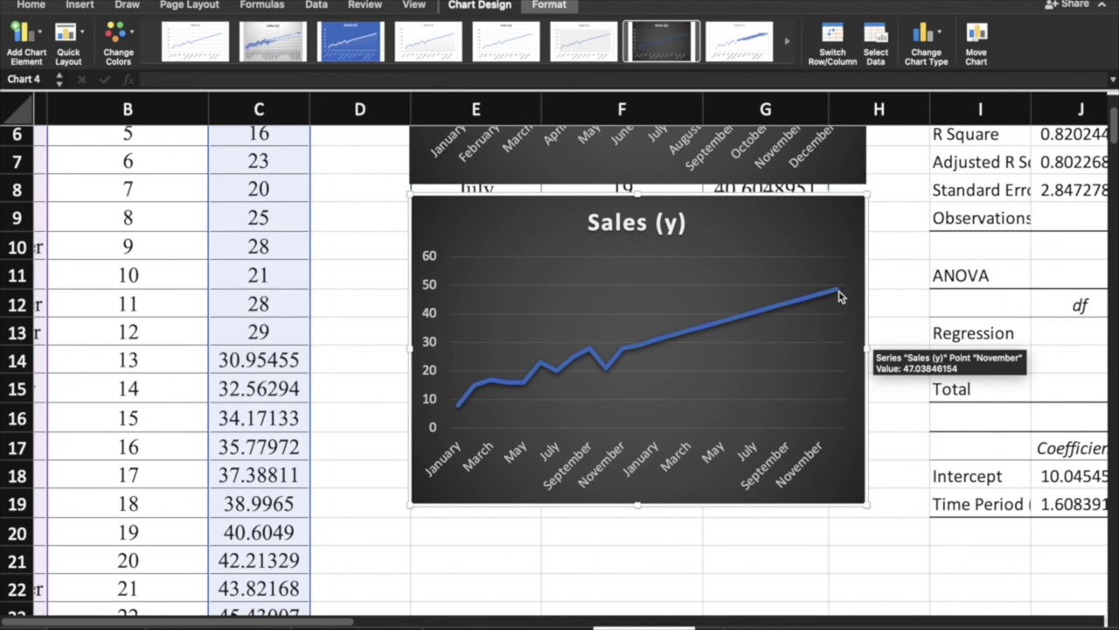
Examine the forecast sales in column C down to row 25 alongside the trend line in the 24-month chart.
{"action": "scroll", "coordinate": [407, 388], "scroll_direction": "down", "scroll_amount": 5}
{"action": "scroll", "coordinate": [407, 387], "scroll_direction": "left", "scroll_amount": 1}
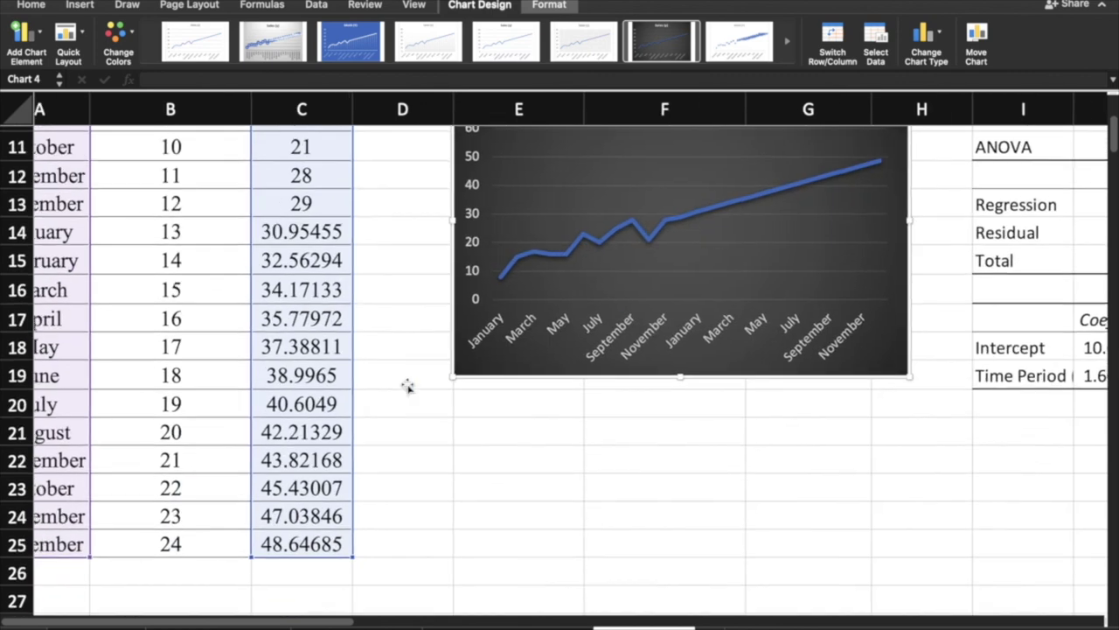
{"action": "scroll", "coordinate": [595, 395], "scroll_direction": "up", "scroll_amount": 6}
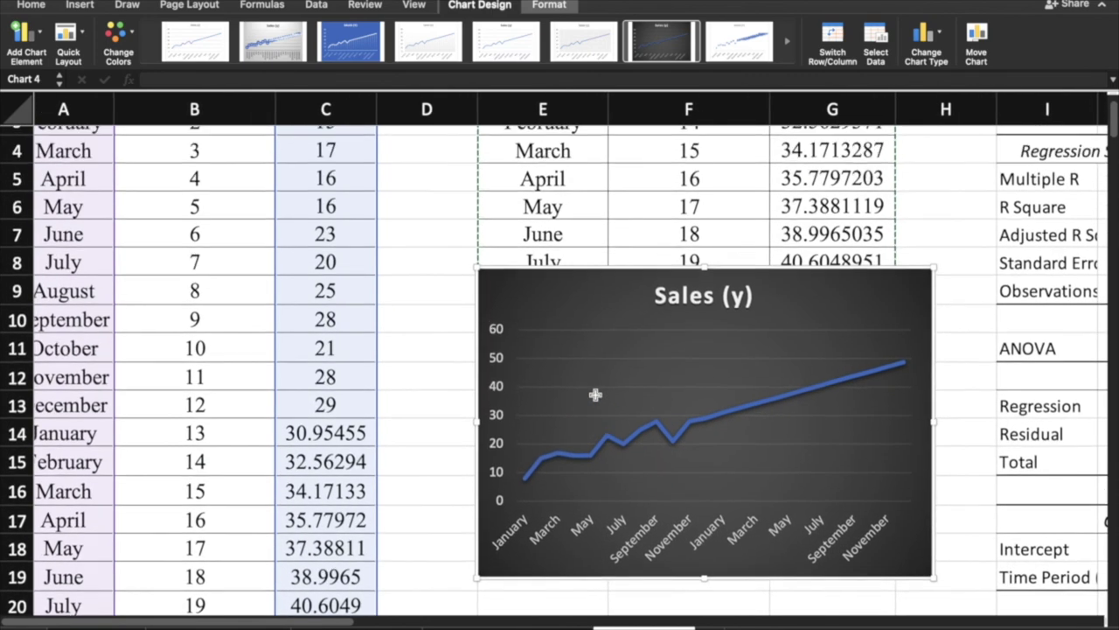
{"action": "scroll", "coordinate": [782, 400], "scroll_direction": "down", "scroll_amount": 2}
{"action": "scroll", "coordinate": [782, 402], "scroll_direction": "right", "scroll_amount": 1}
{"action": "scroll", "coordinate": [781, 405], "scroll_direction": "up", "scroll_amount": 3}
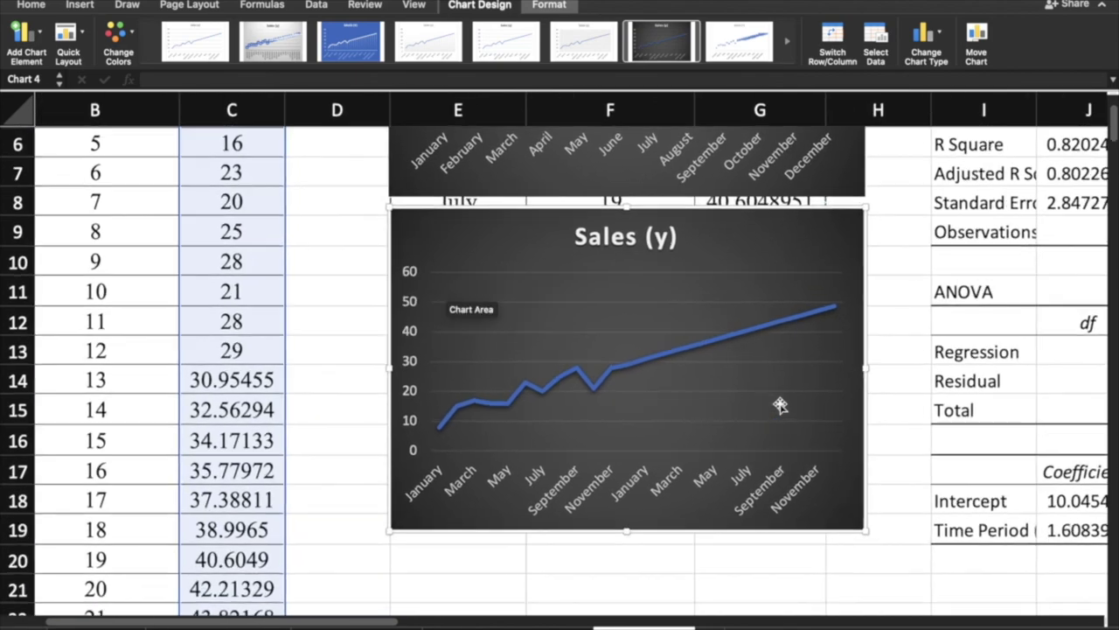
{"action": "scroll", "coordinate": [783, 404], "scroll_direction": "left", "scroll_amount": 1}
{"action": "scroll", "coordinate": [785, 403], "scroll_direction": "up", "scroll_amount": 1}
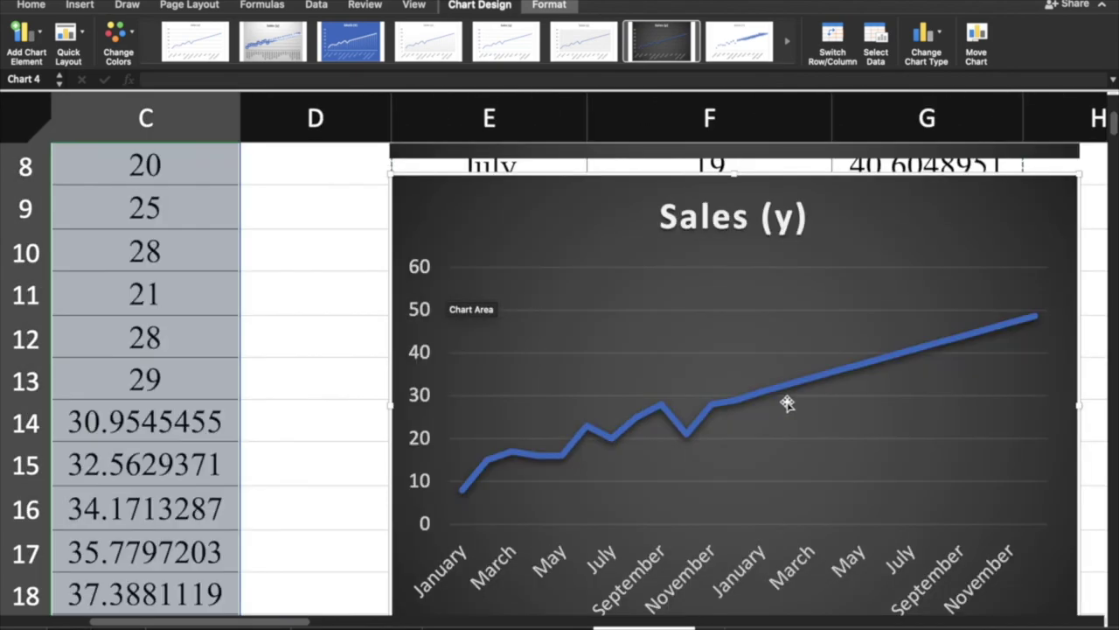
{"action": "scroll", "coordinate": [787, 402], "scroll_direction": "down", "scroll_amount": 1}
{"action": "scroll", "coordinate": [845, 420], "scroll_direction": "left", "scroll_amount": 1}
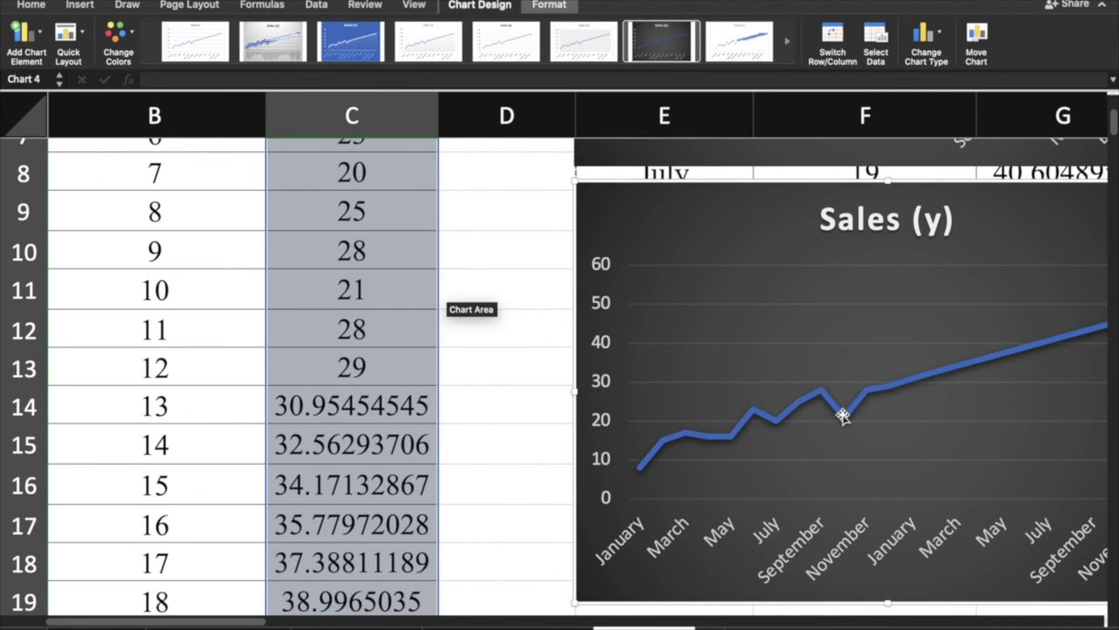
{"action": "scroll", "coordinate": [842, 417], "scroll_direction": "right", "scroll_amount": 1}
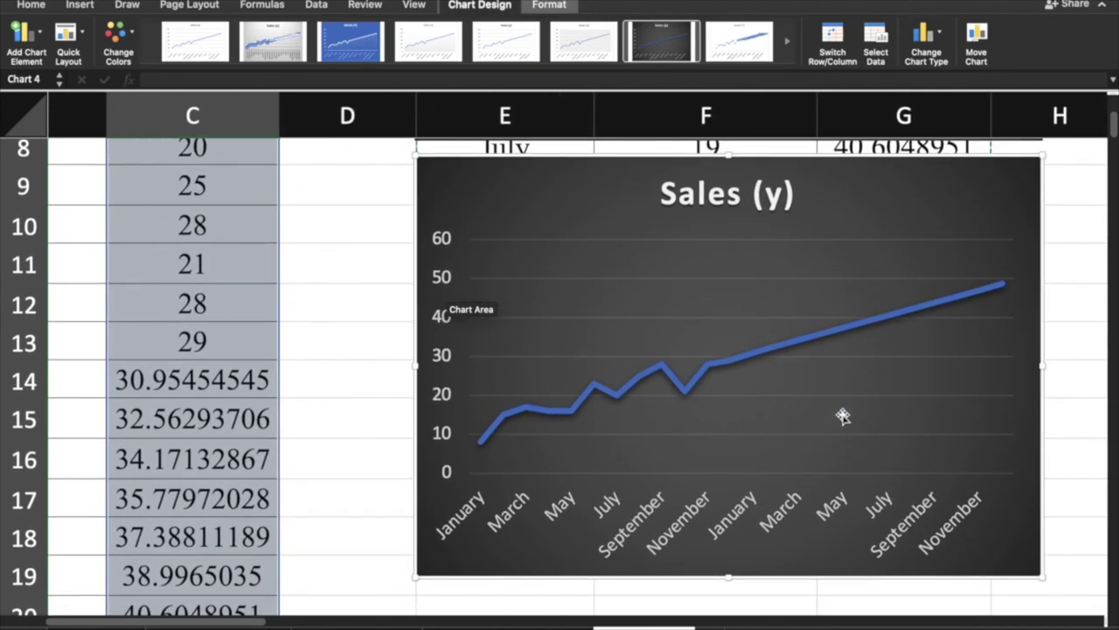